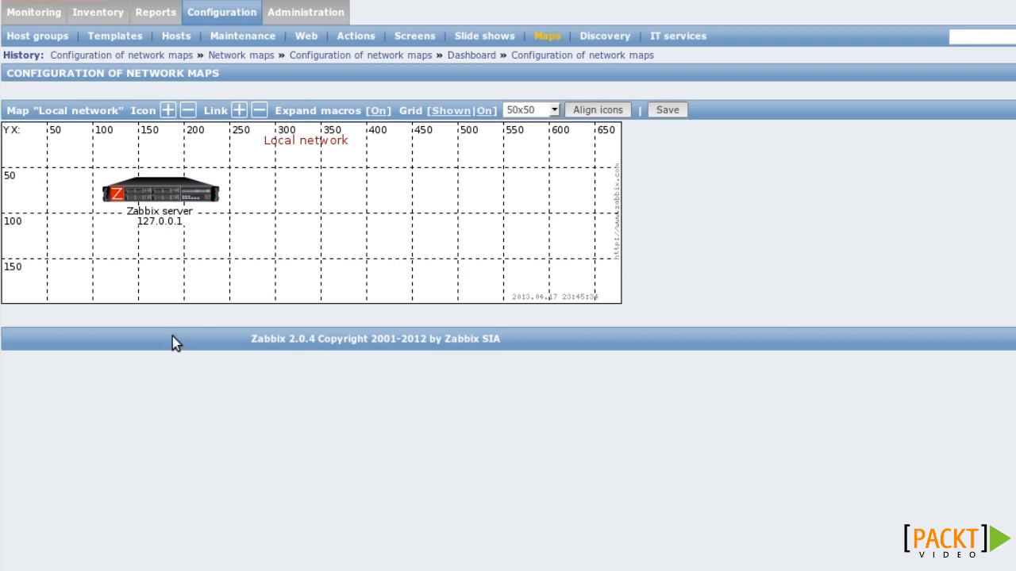
# Step: Inspect the properties of the Zabbix server element on the Local network map and return to the list of maps
pyautogui.click(181, 189)
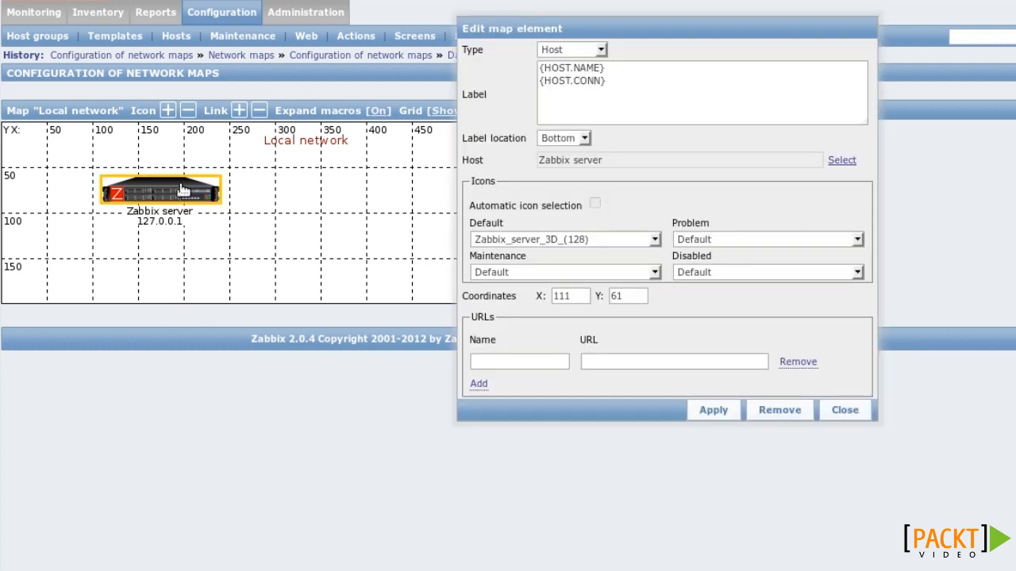
pyautogui.moveTo(717, 27); pyautogui.dragTo(695, 60)
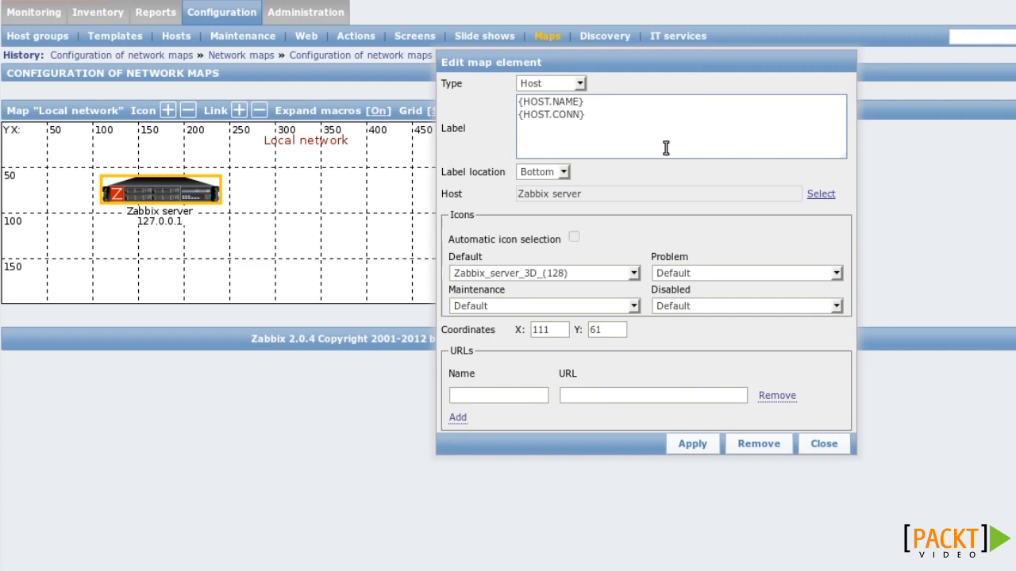
pyautogui.click(540, 36)
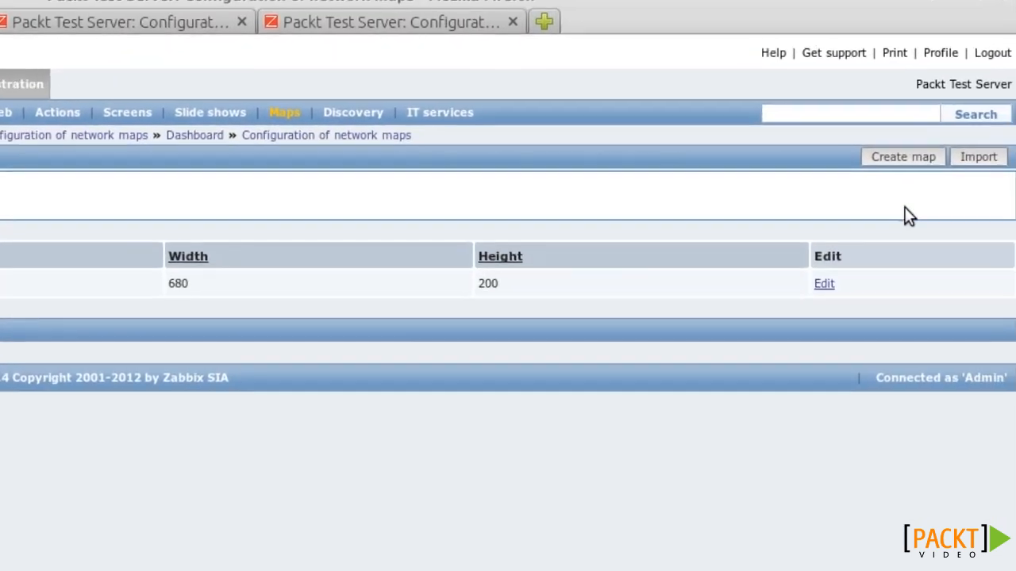
# Step: Start a new network map, entering its name, width 960, height 540 and Packt background as the background image
pyautogui.click(1014, 108)
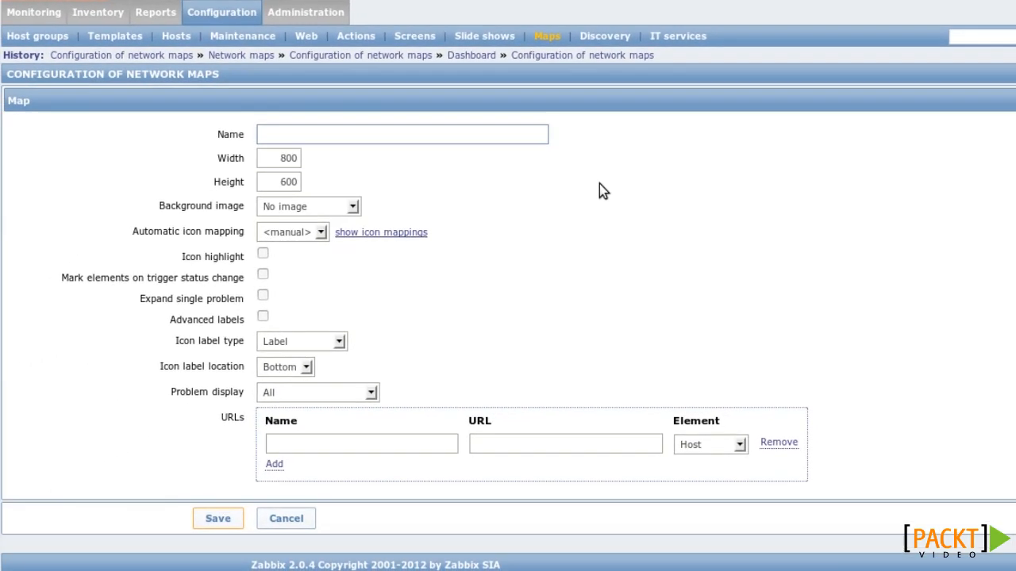
pyautogui.write('C')
pyautogui.press('Down')
pyautogui.press('Return')
pyautogui.press('Tab')
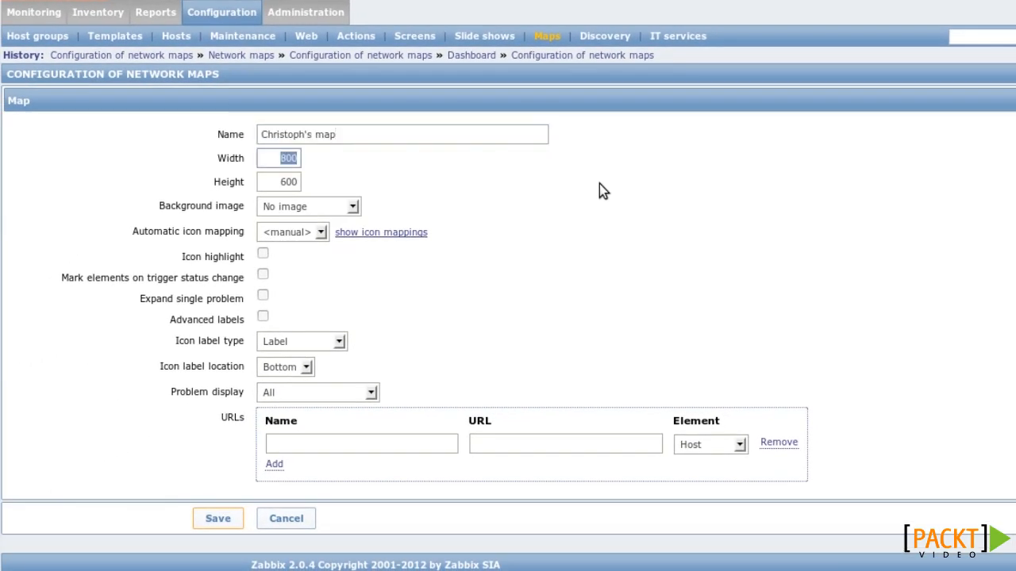
pyautogui.write('960')
pyautogui.press('Tab')
pyautogui.write('540')
pyautogui.press('Tab')
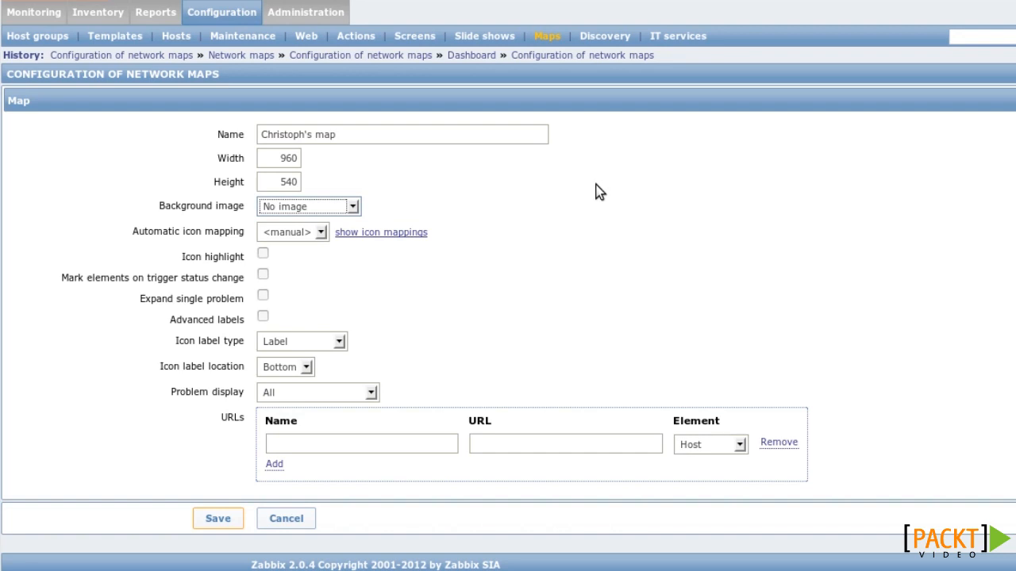
pyautogui.click(350, 207)
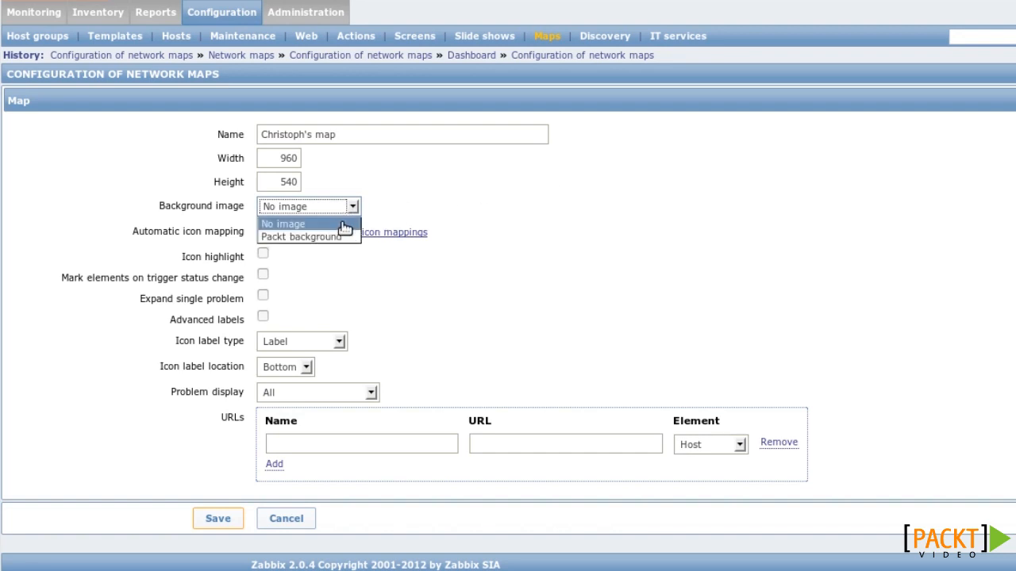
pyautogui.click(340, 237)
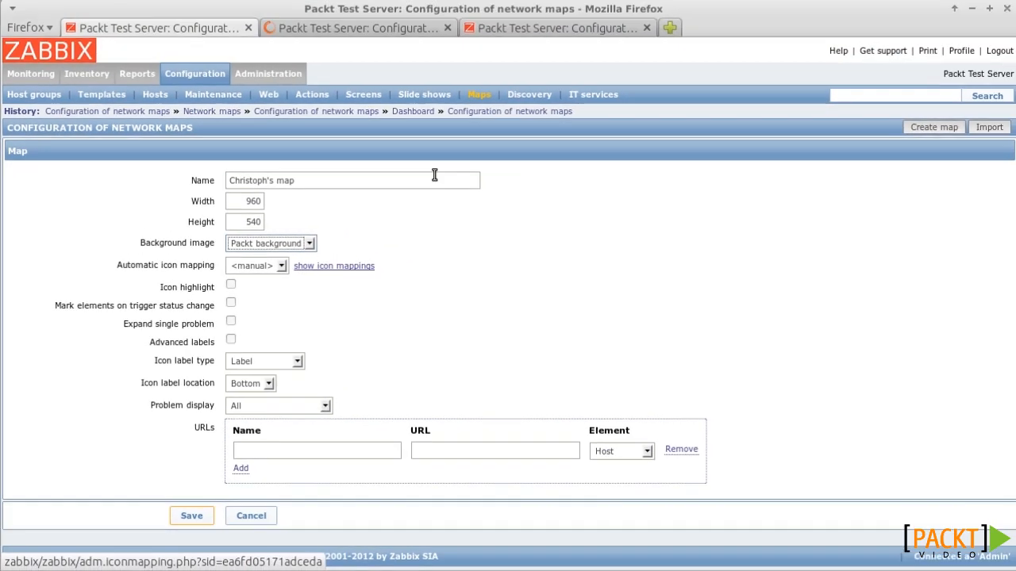
# Step: Examine the inventory field and expression in the icon mapping form and go back to the new map form
pyautogui.click(529, 28)
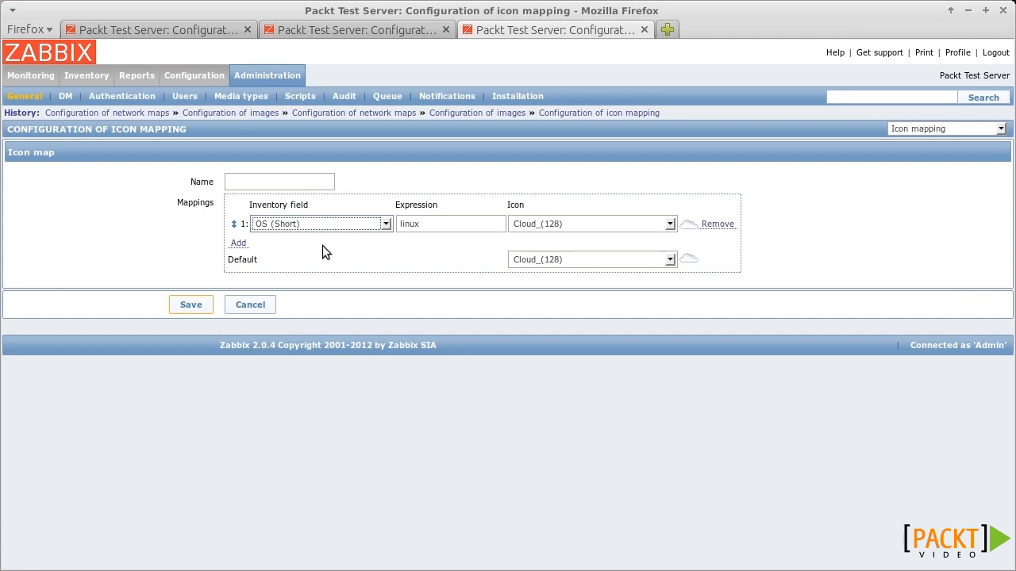
pyautogui.moveTo(458, 222); pyautogui.dragTo(393, 224)
pyautogui.click(455, 222)
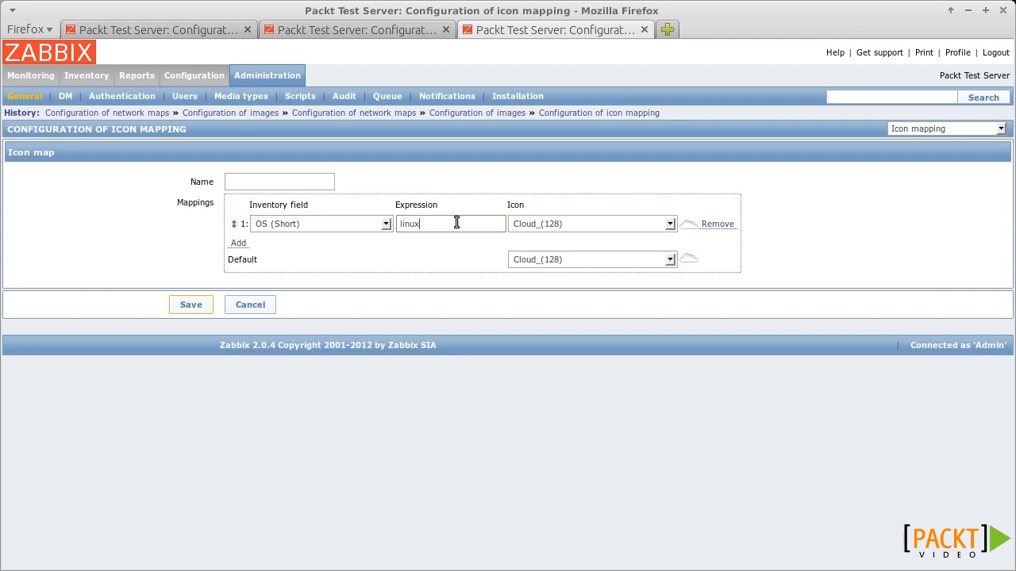
pyautogui.click(186, 32)
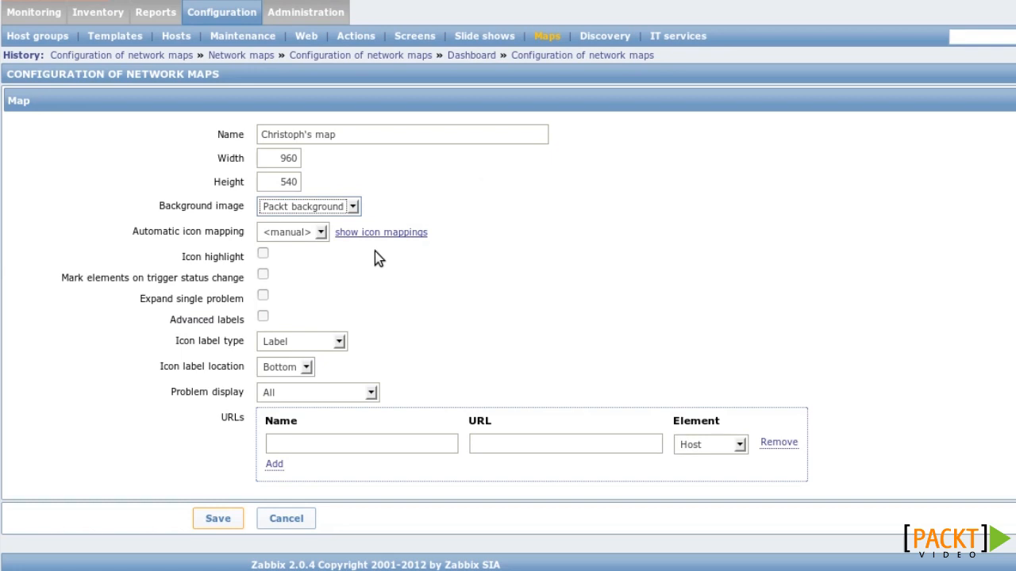
# Step: Enable Icon highlight, Mark elements on trigger status change, and Expand single problem for the new map
pyautogui.click(263, 254)
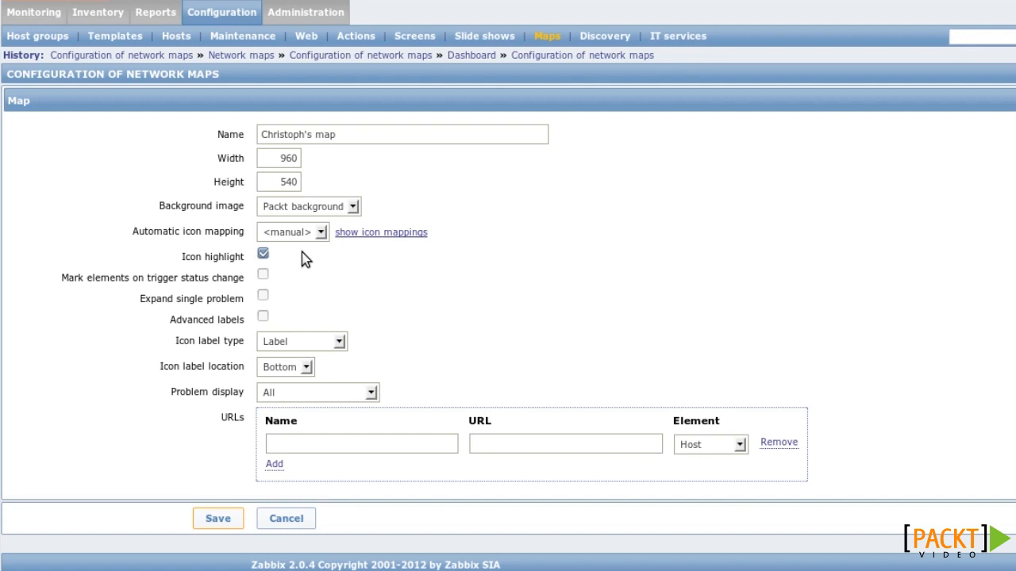
pyautogui.click(265, 276)
pyautogui.click(264, 295)
# Step: Review the map's label type, advanced labels, label location, problem display and URL options while keeping their current settings
pyautogui.click(340, 342)
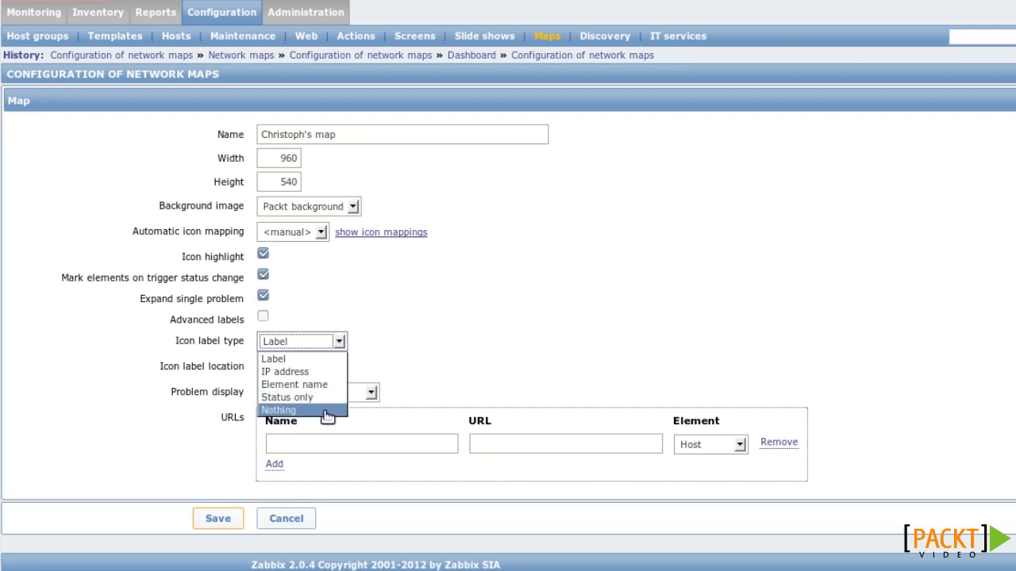
pyautogui.click(404, 341)
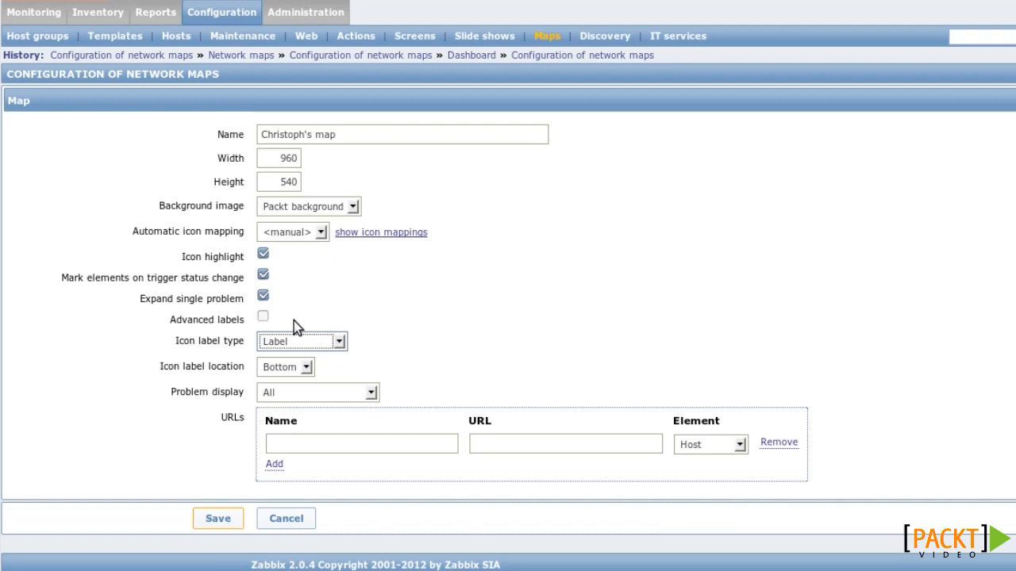
pyautogui.click(262, 317)
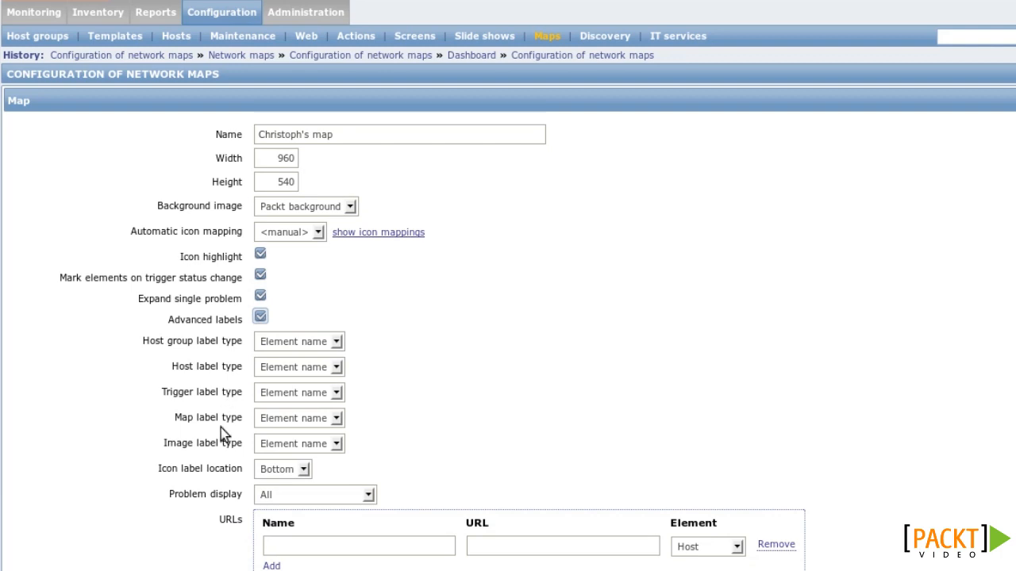
pyautogui.click(261, 318)
pyautogui.click(306, 368)
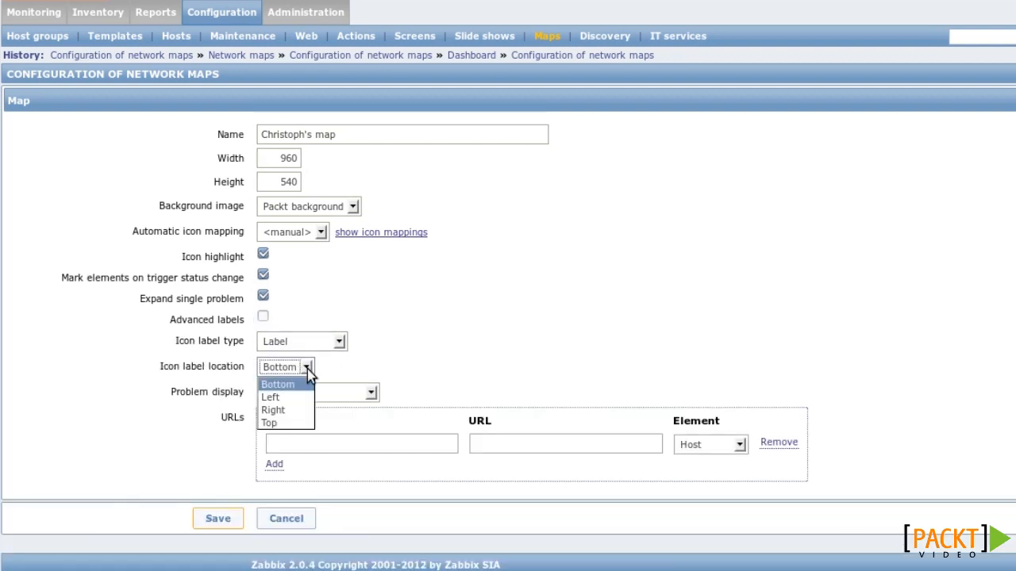
pyautogui.click(307, 369)
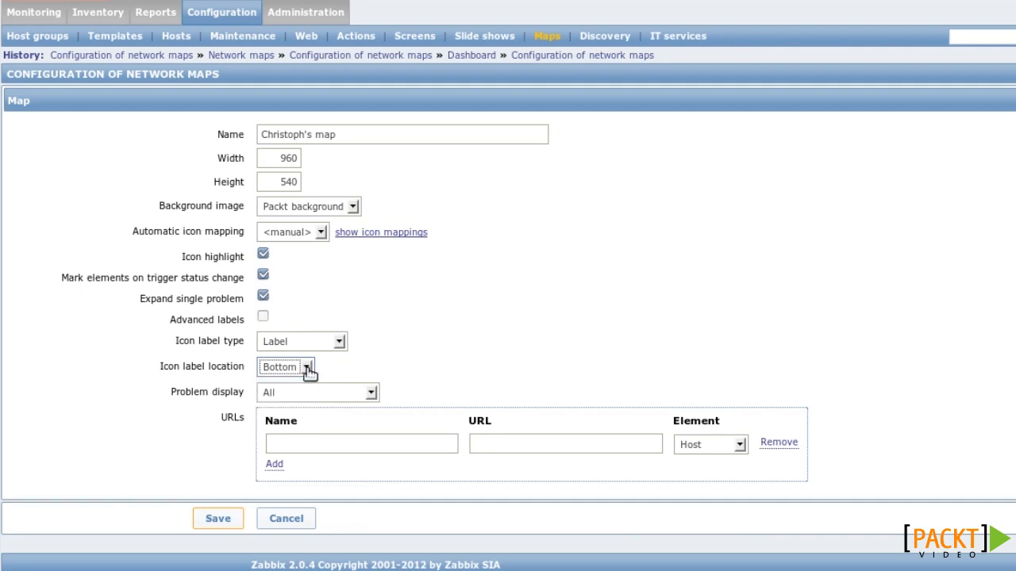
pyautogui.click(371, 392)
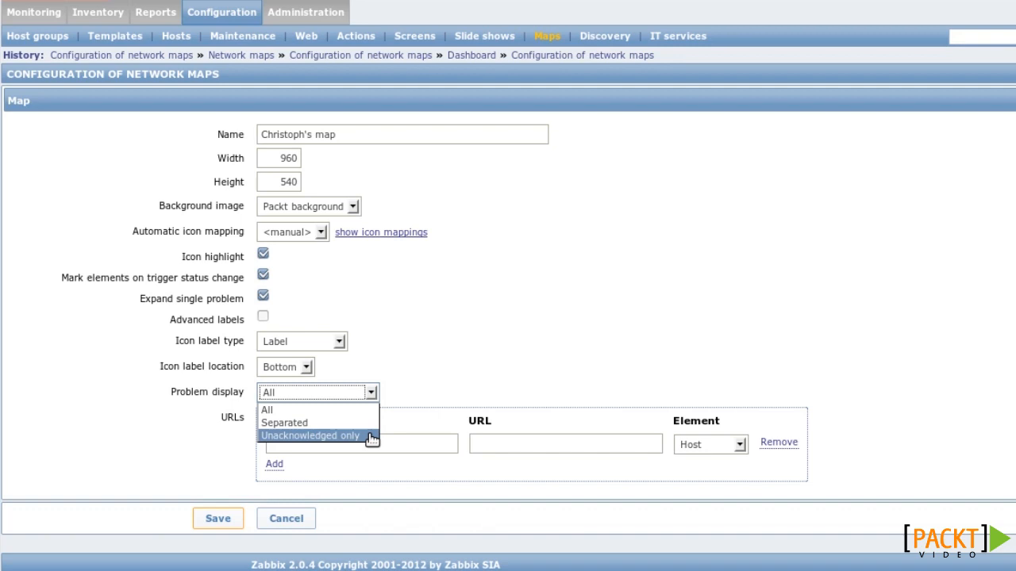
pyautogui.click(402, 352)
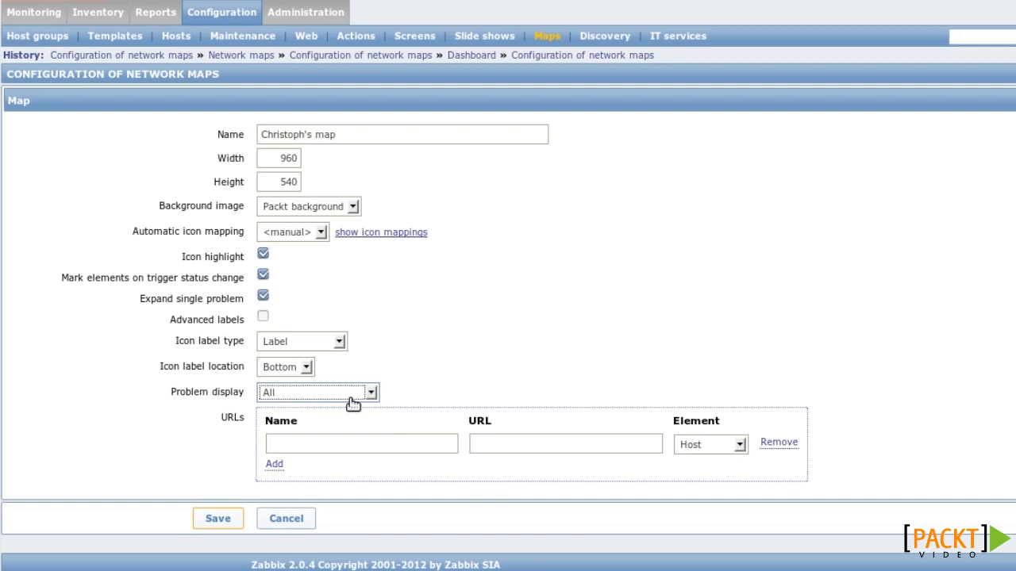
pyautogui.click(329, 443)
pyautogui.click(512, 444)
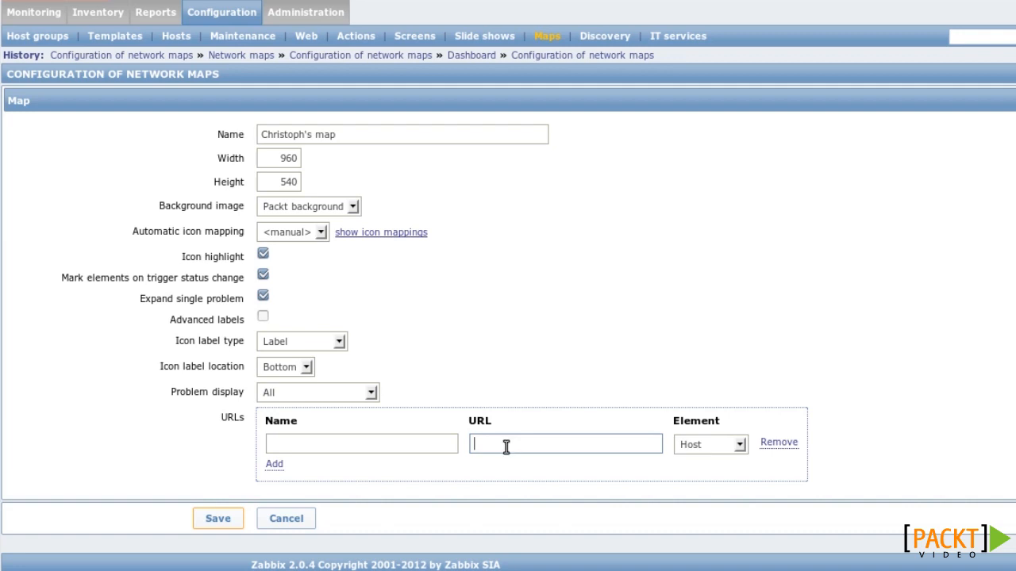
# Step: Save the new network map and open it for editing from the map list
pyautogui.click(220, 521)
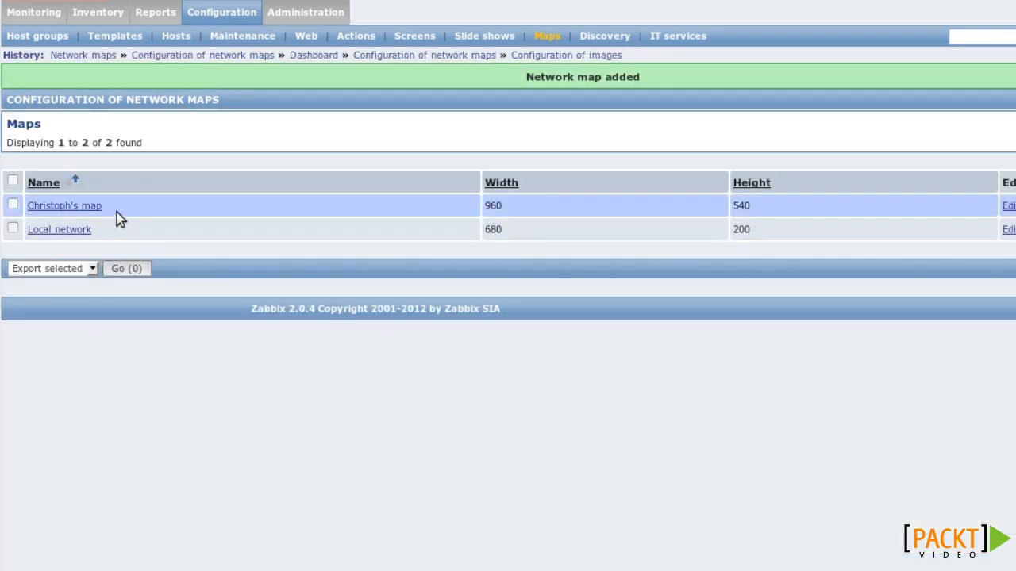
pyautogui.click(82, 210)
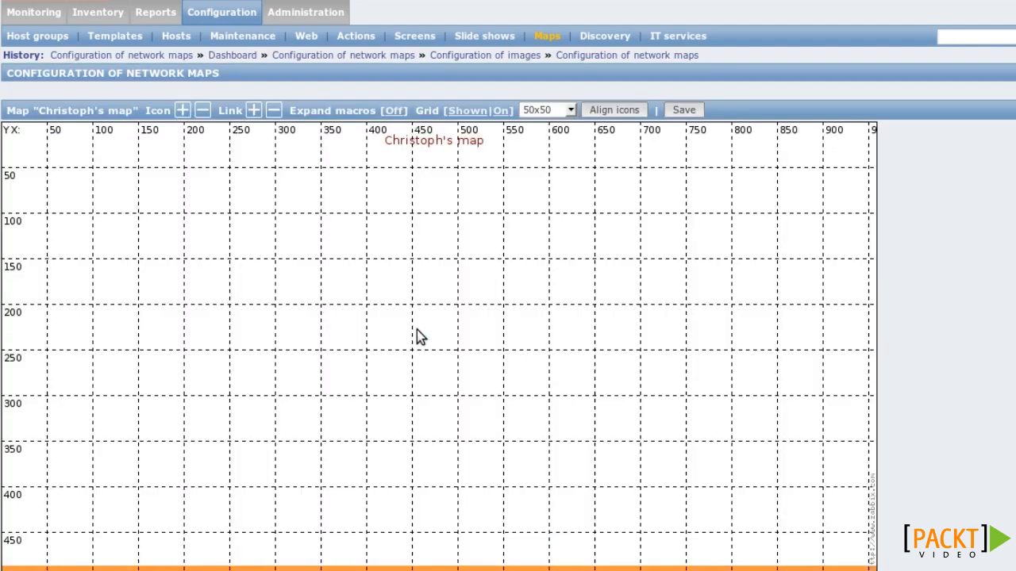
# Step: Add an icon to the map and place it at about X 211, Y 91
pyautogui.scroll(-1, 508, 285)
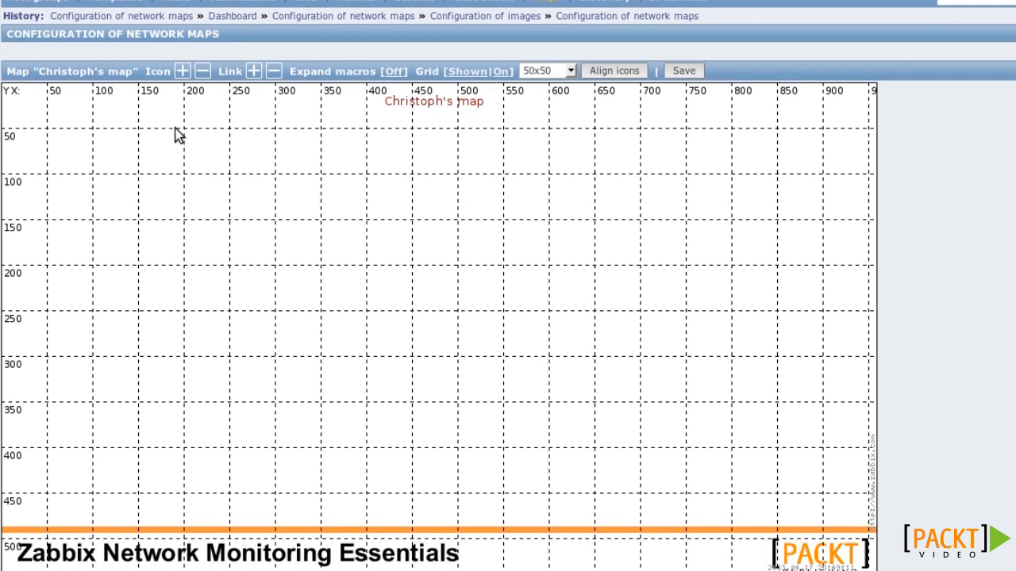
pyautogui.click(183, 72)
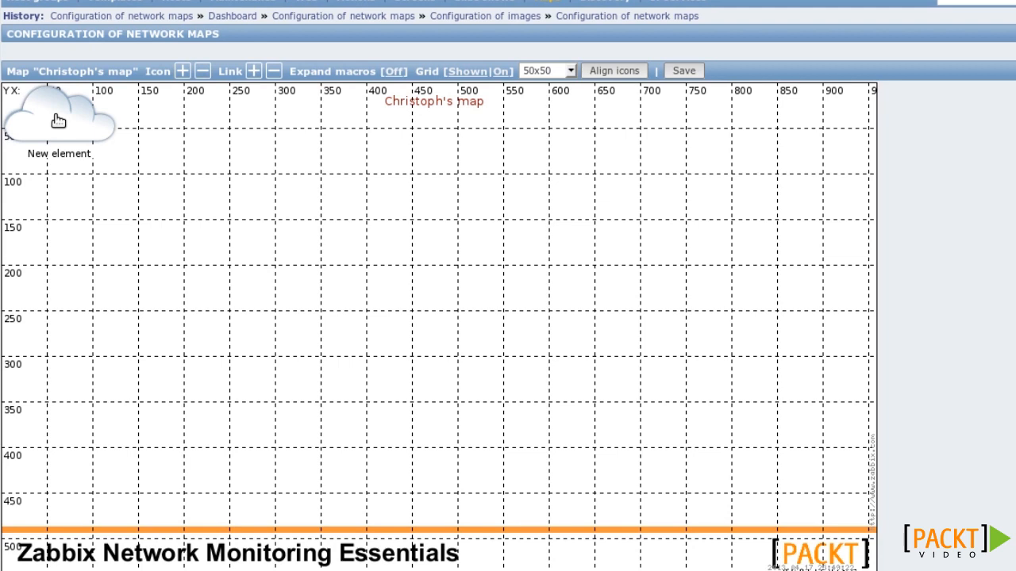
pyautogui.moveTo(58, 121); pyautogui.dragTo(238, 200)
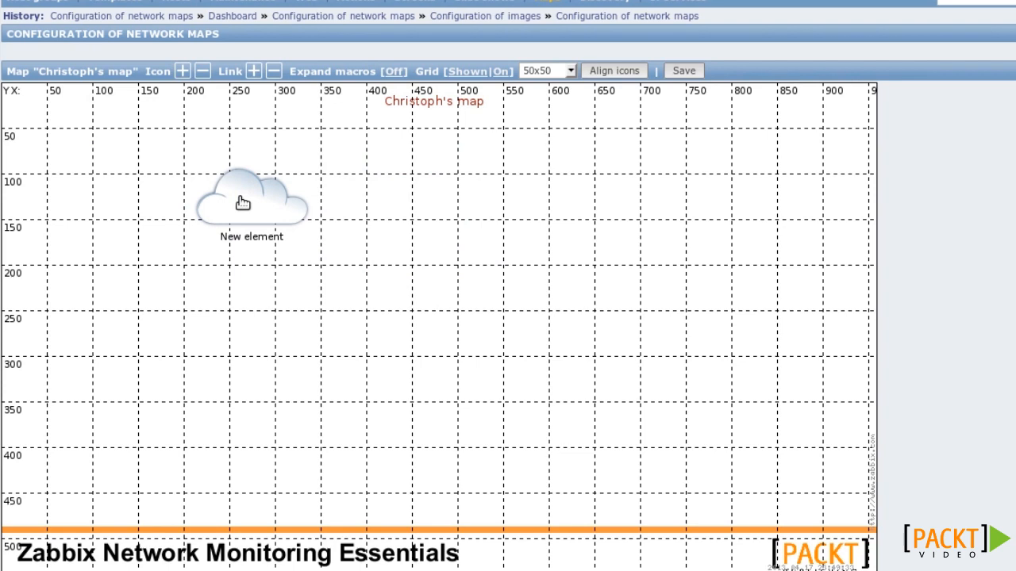
# Step: Change the new cloud element's label to Internet, apply the change and close its properties
pyautogui.click(243, 203)
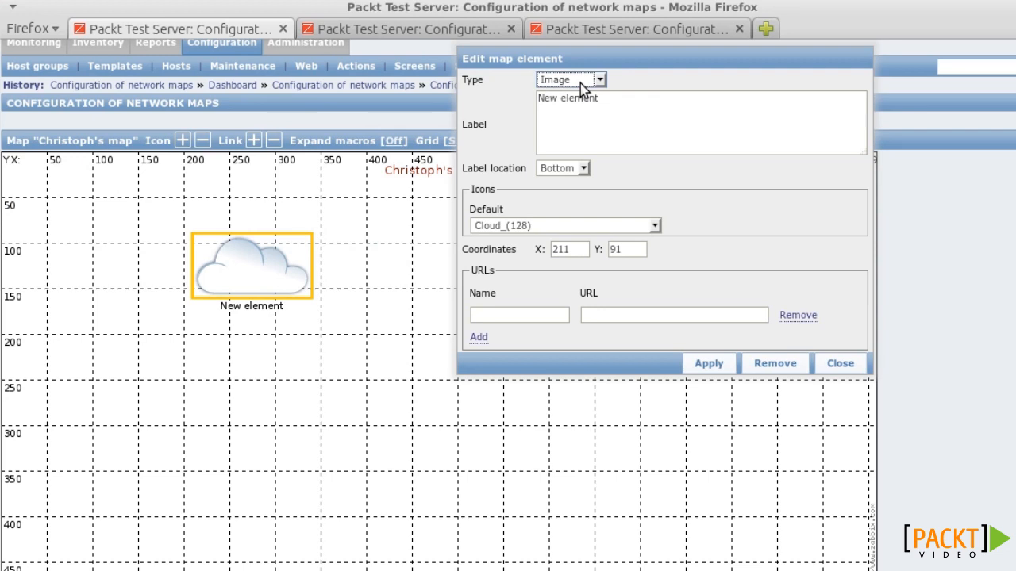
pyautogui.moveTo(579, 107); pyautogui.dragTo(454, 92)
pyautogui.write('Internet')
pyautogui.click(712, 366)
pyautogui.click(843, 364)
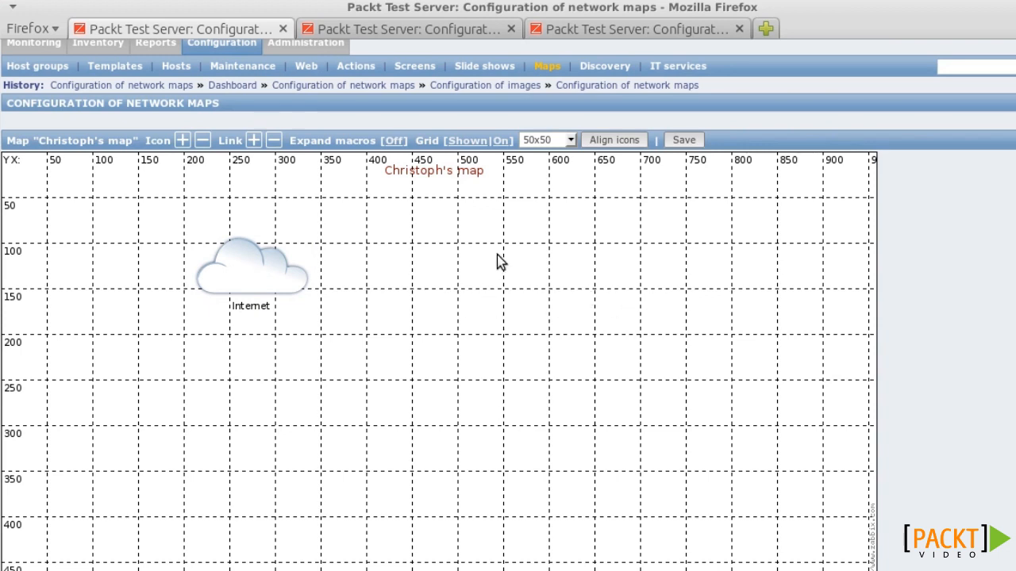
# Step: Toggle the grid off and back on, and move the Internet icon one 50x50 grid cell up and two cells left
pyautogui.click(473, 142)
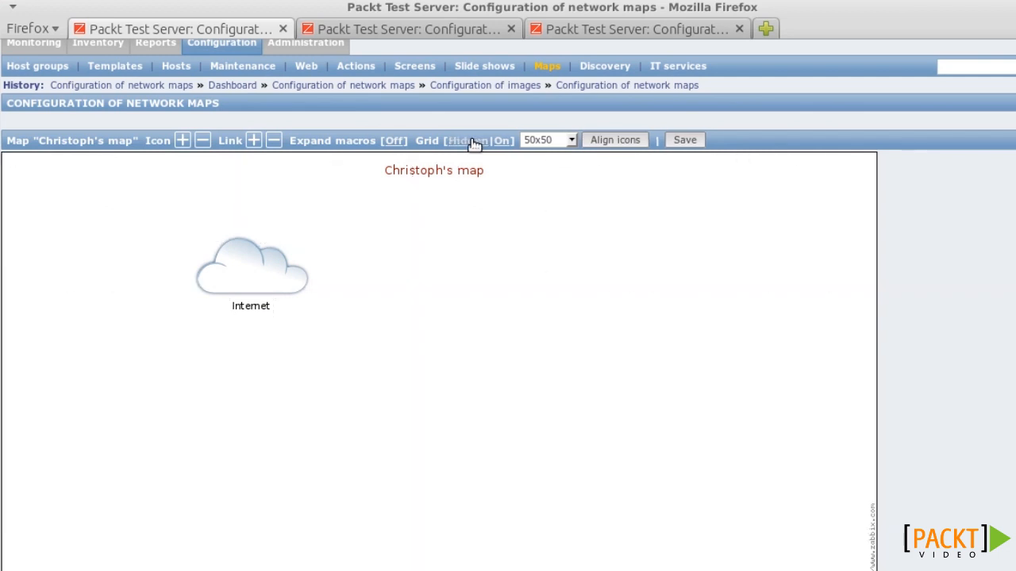
pyautogui.click(473, 141)
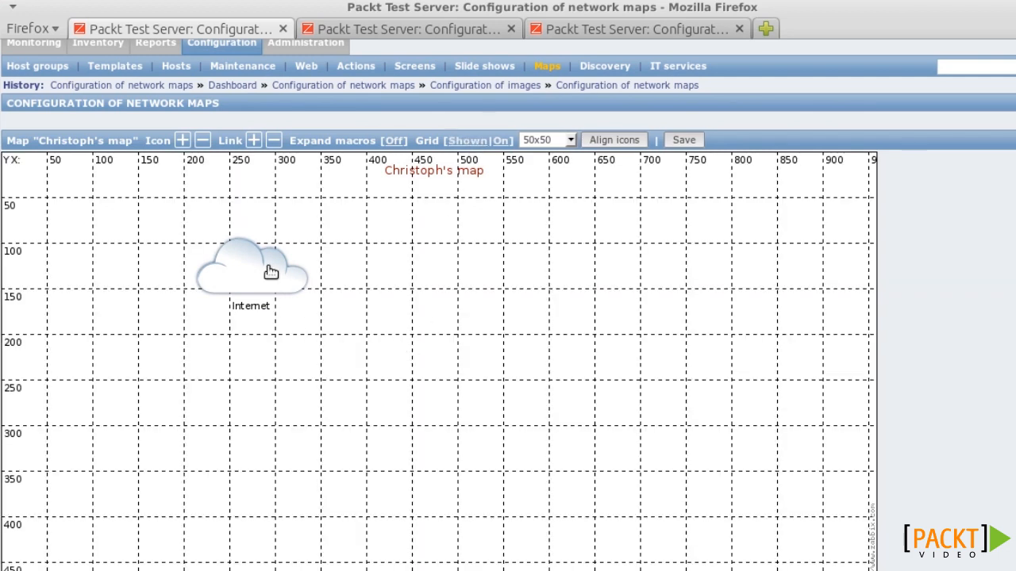
pyautogui.moveTo(271, 272); pyautogui.dragTo(172, 230)
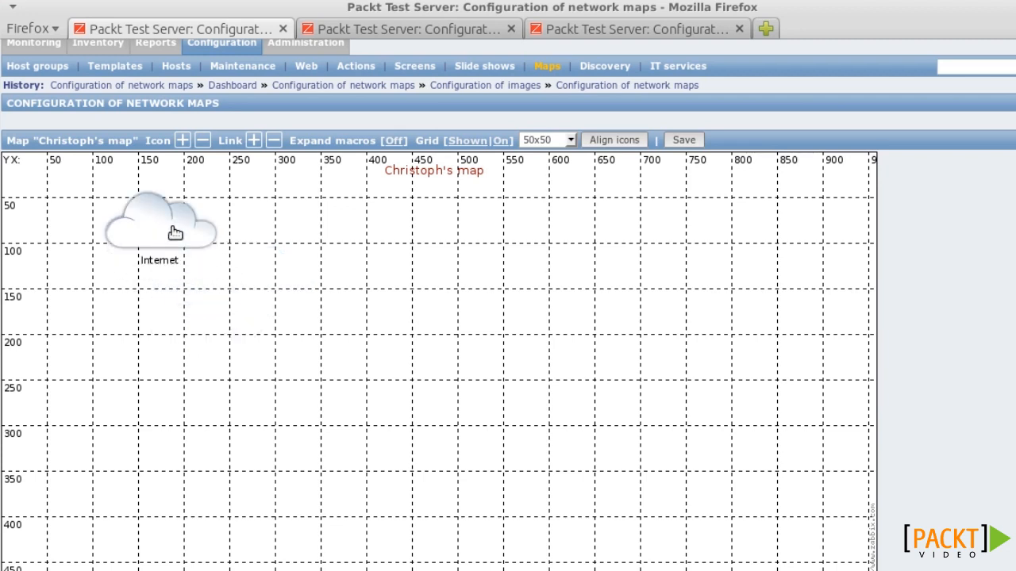
# Step: Set the grid size to 100x100 and move the Internet icon into the cell between X 200–300 and Y 100–200
pyautogui.click(555, 140)
pyautogui.click(548, 208)
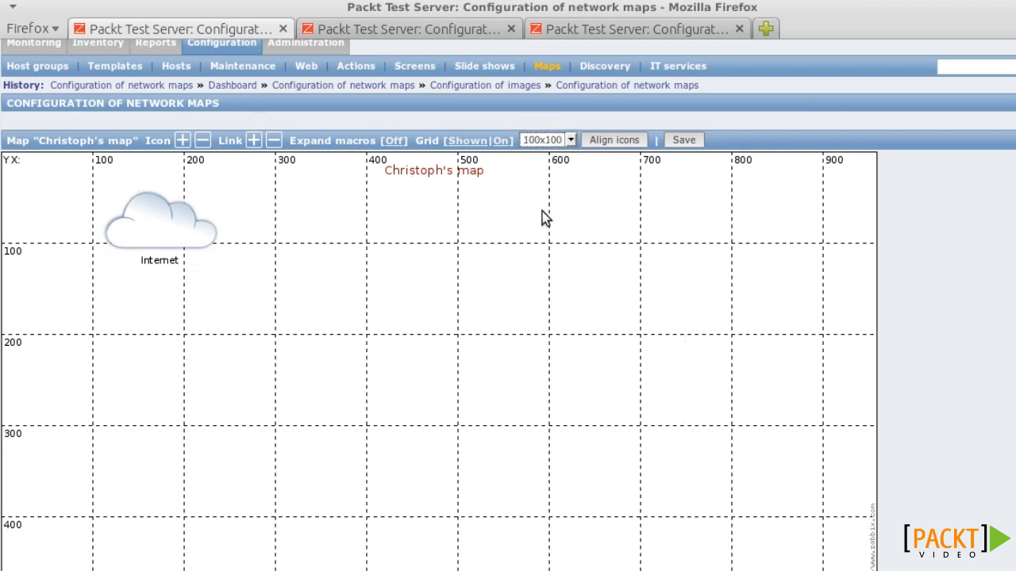
pyautogui.moveTo(178, 256); pyautogui.dragTo(352, 215)
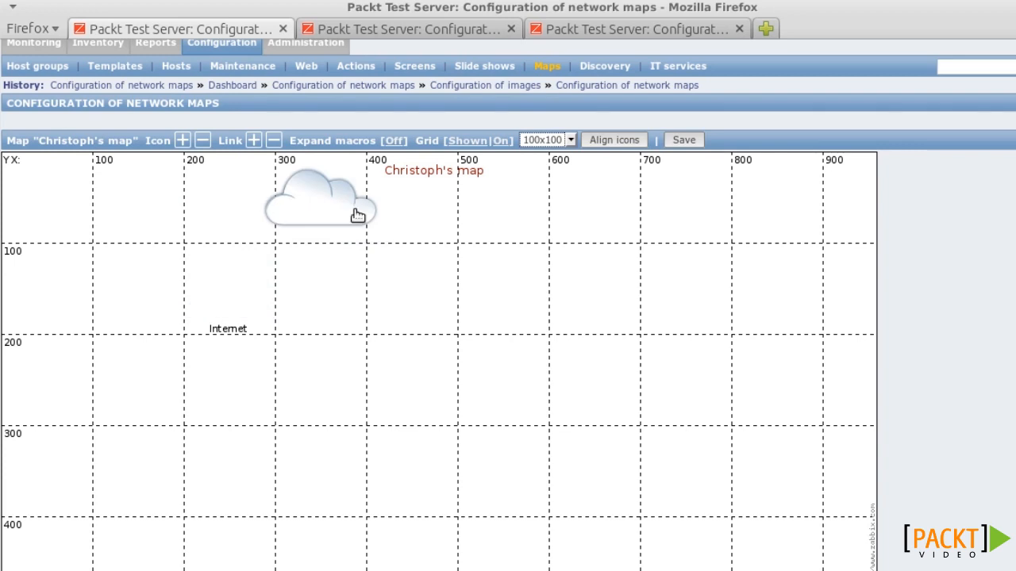
# Step: With automatic grid alignment turned off, reposition the Internet icon freely and align the map's icons to the grid
pyautogui.click(503, 140)
pyautogui.moveTo(324, 218); pyautogui.dragTo(257, 291)
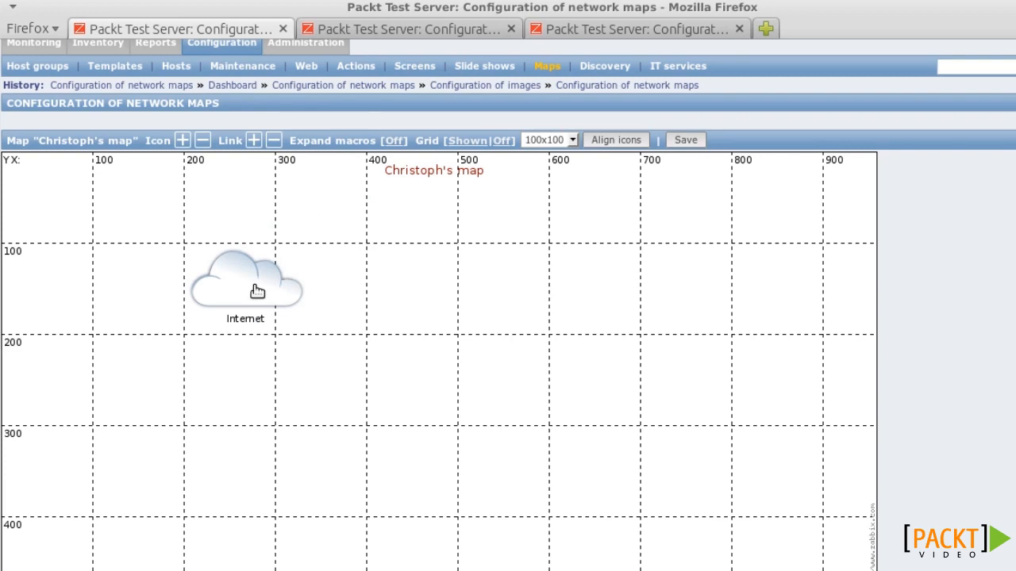
pyautogui.click(621, 143)
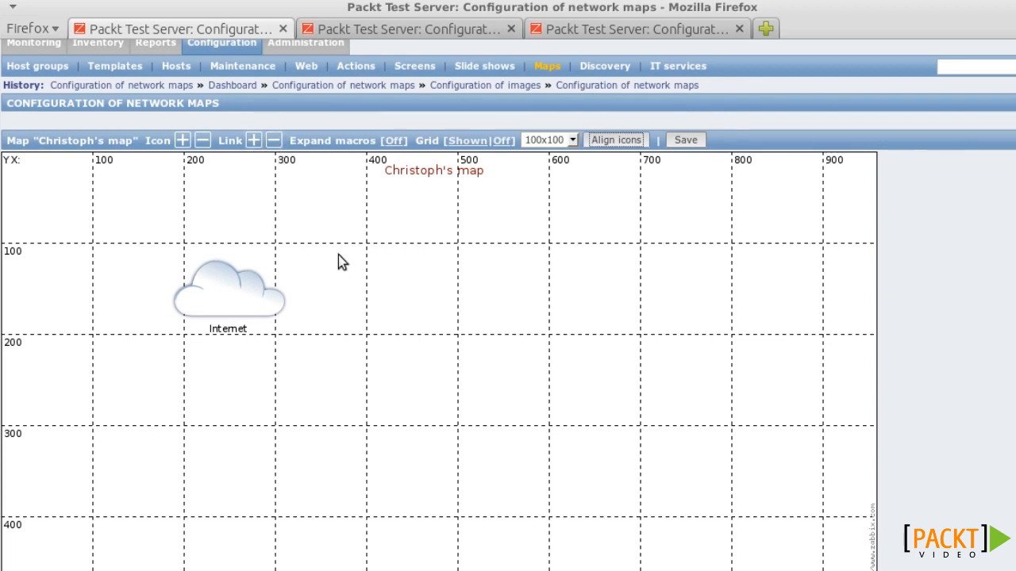
# Step: Add a new element to the map, place it at about X 375, Y 212, and open its properties
pyautogui.click(182, 141)
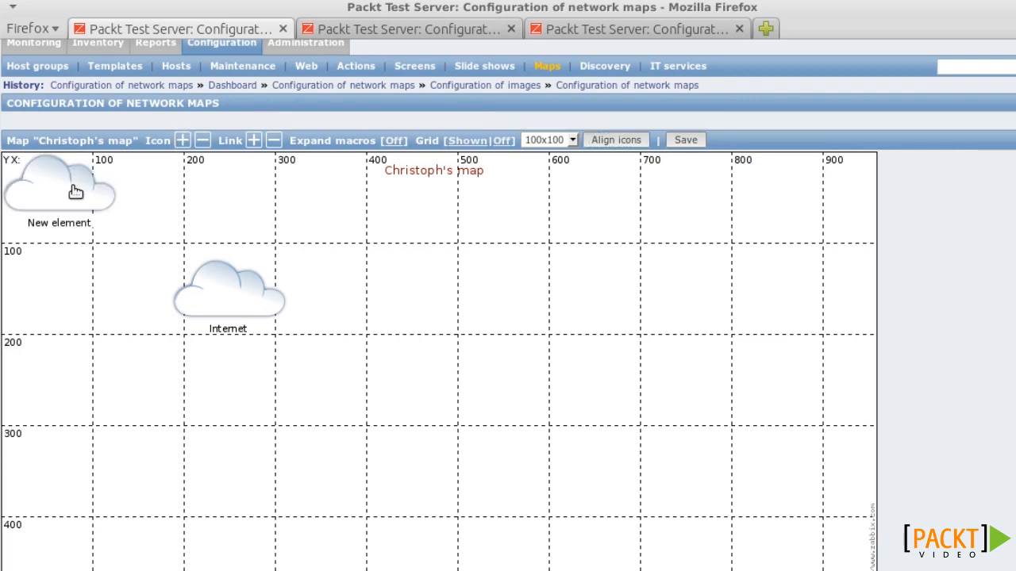
pyautogui.moveTo(64, 192); pyautogui.dragTo(404, 383)
pyautogui.click(404, 384)
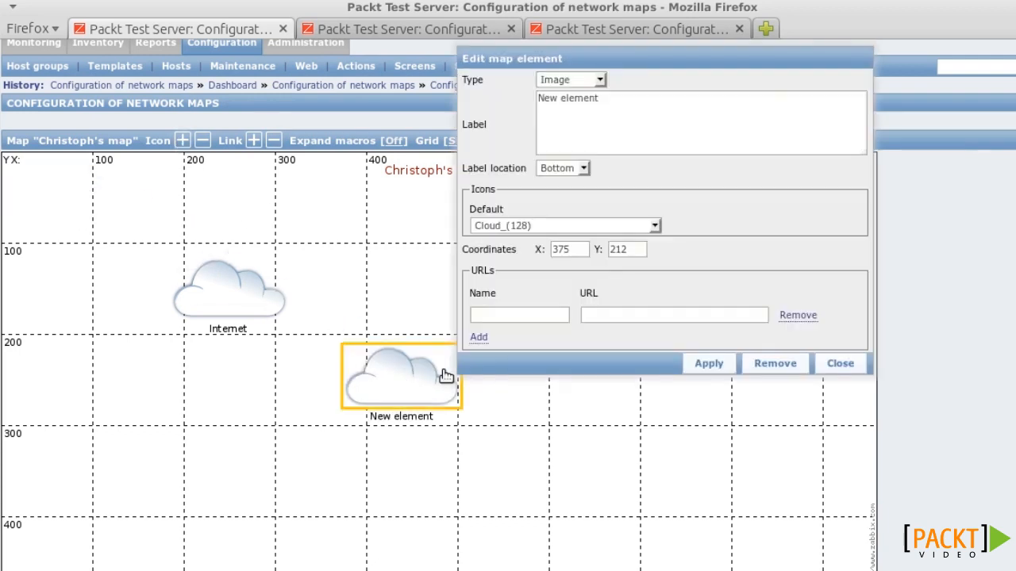
# Step: Set the new element's type to Host, its label to "Zabbix server", and assign the Zabbix server host to it
pyautogui.click(571, 81)
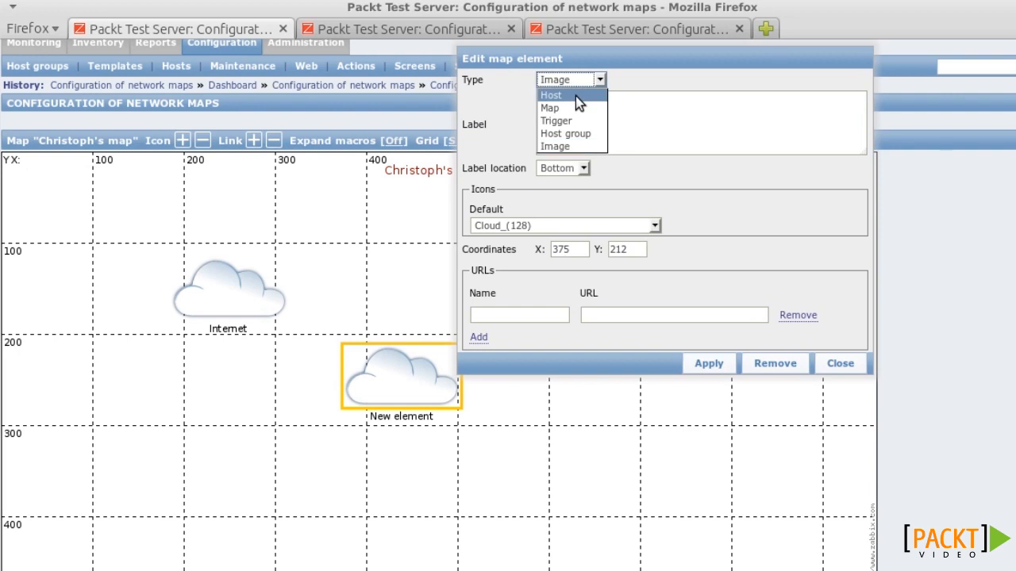
pyautogui.click(551, 95)
pyautogui.moveTo(601, 97); pyautogui.dragTo(442, 98)
pyautogui.write('Zabbix server')
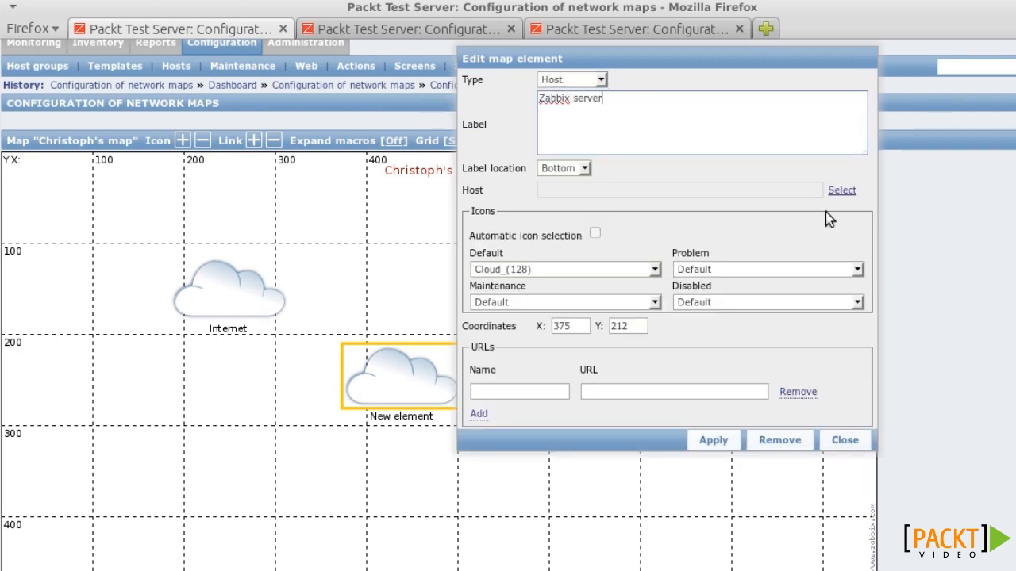
pyautogui.click(842, 190)
pyautogui.click(657, 294)
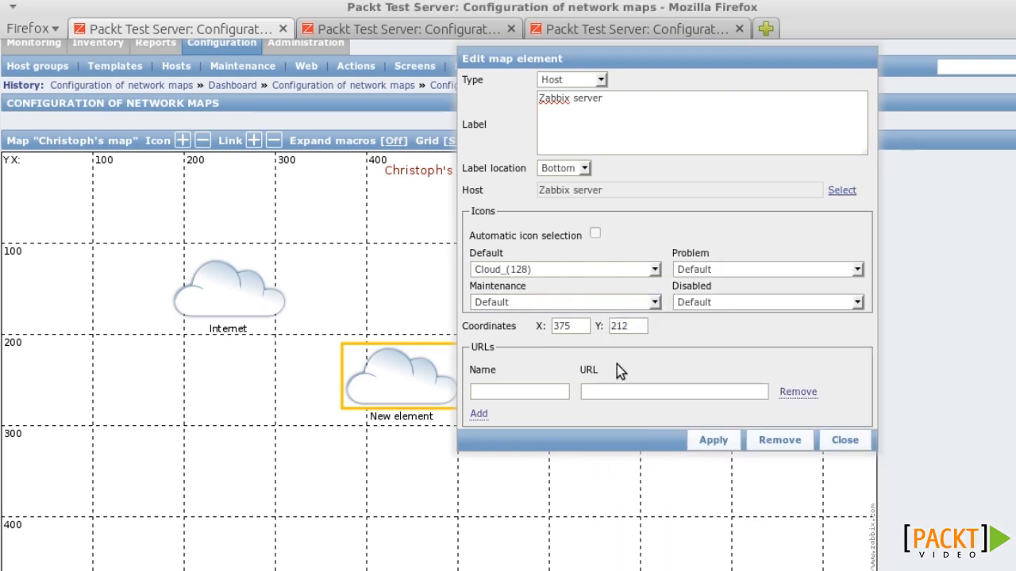
# Step: Set the Zabbix server element's default icon to Zabbix_server_3D_(128) and apply the changes
pyautogui.click(655, 269)
pyautogui.moveTo(657, 309); pyautogui.dragTo(624, 529)
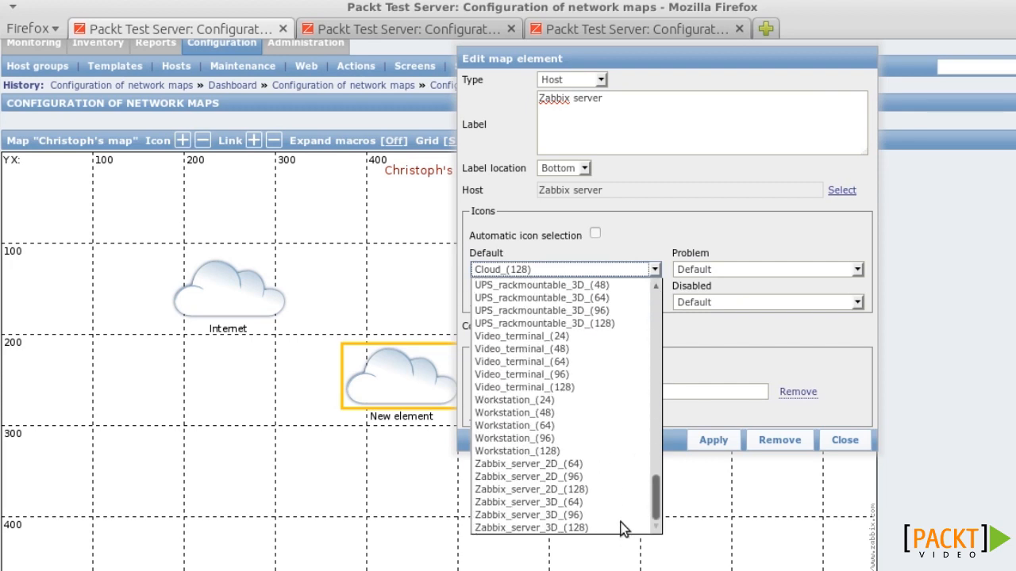
pyautogui.click(570, 528)
pyautogui.click(713, 440)
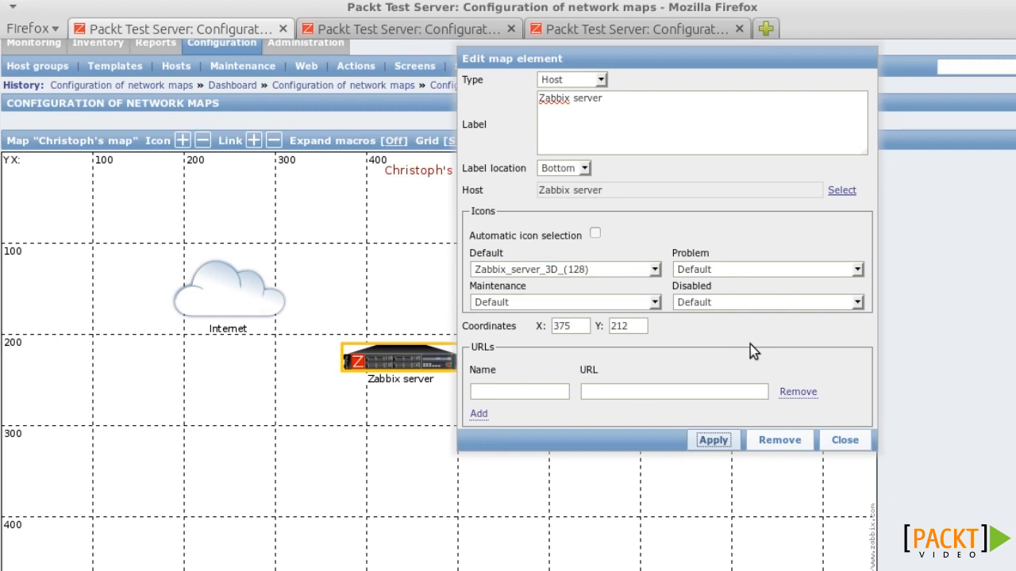
# Step: Move the Zabbix server icon below the Internet cloud, to about X 168, Y 275, and link the two elements
pyautogui.moveTo(396, 364); pyautogui.dragTo(222, 420)
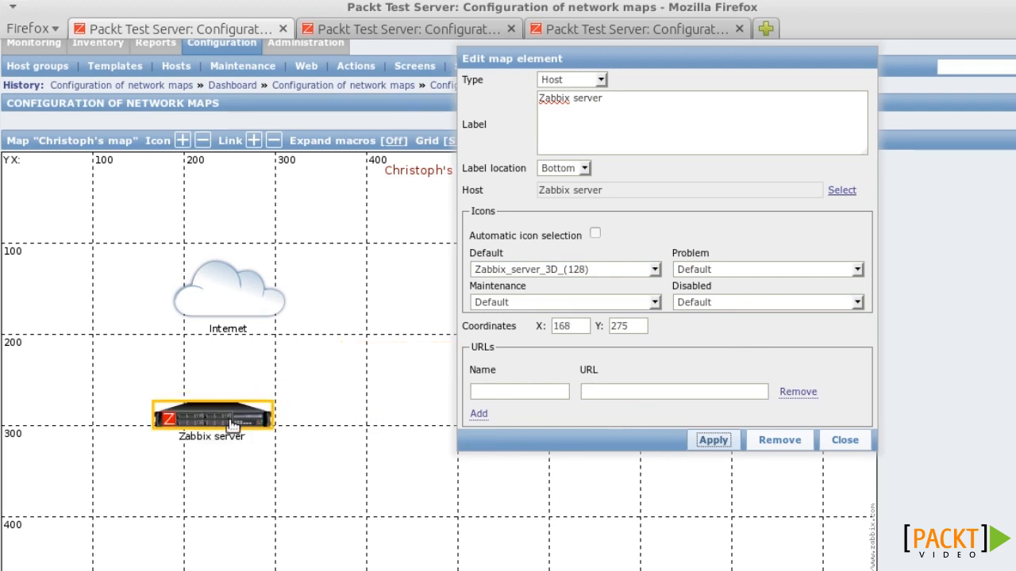
pyautogui.keyDown('ctrl'); pyautogui.click(248, 294); pyautogui.keyUp('ctrl')
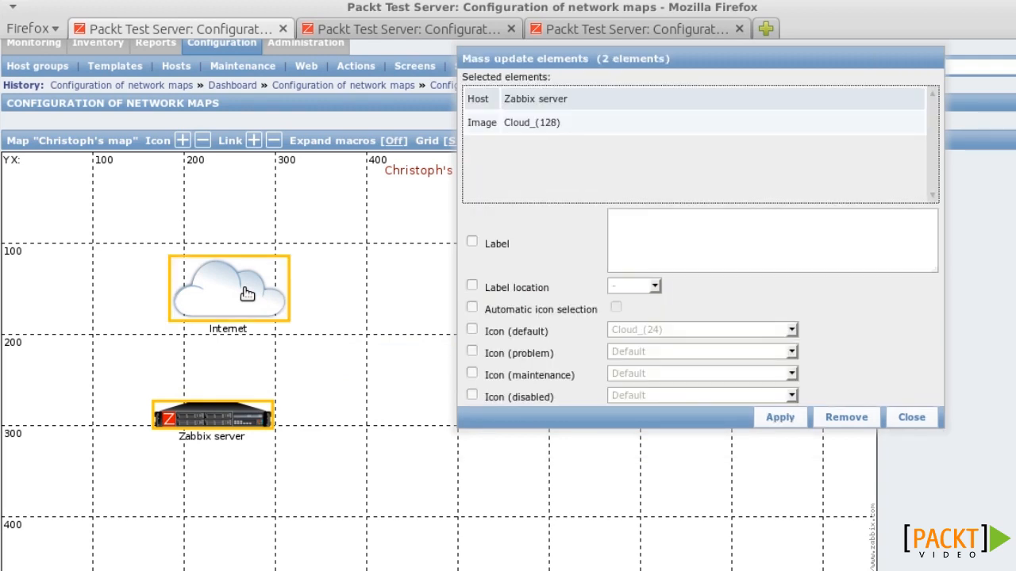
pyautogui.click(254, 141)
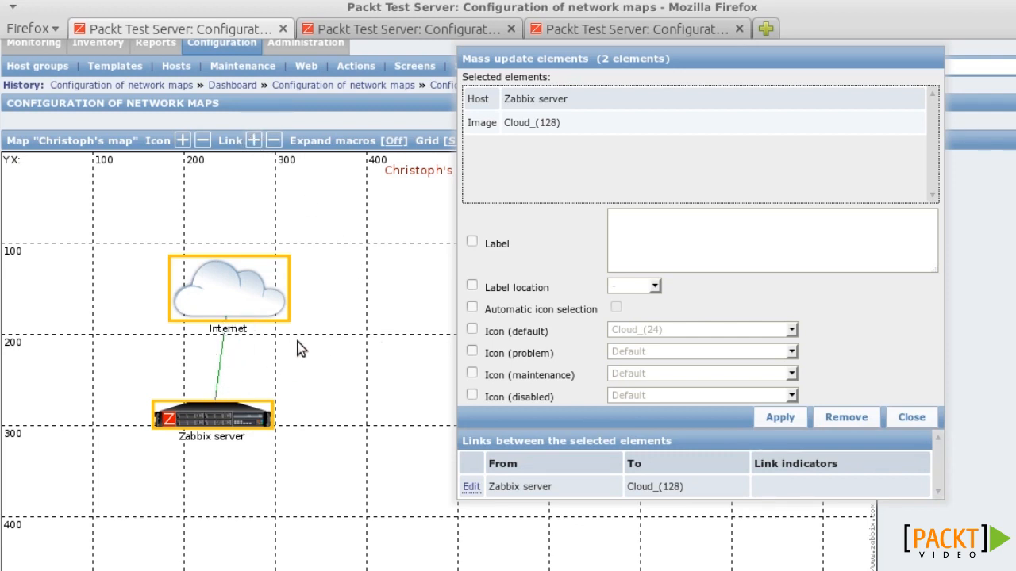
# Step: Edit the link between Zabbix server and the cloud, setting its OK type to Bold line and OK colour to 0000DD
pyautogui.click(472, 486)
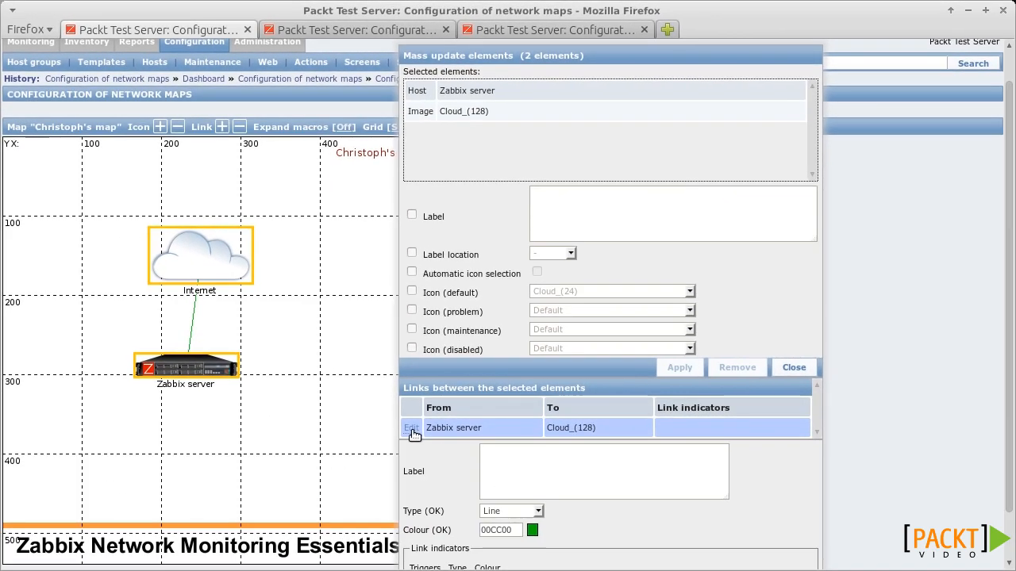
pyautogui.click(537, 512)
pyautogui.click(532, 534)
pyautogui.click(532, 531)
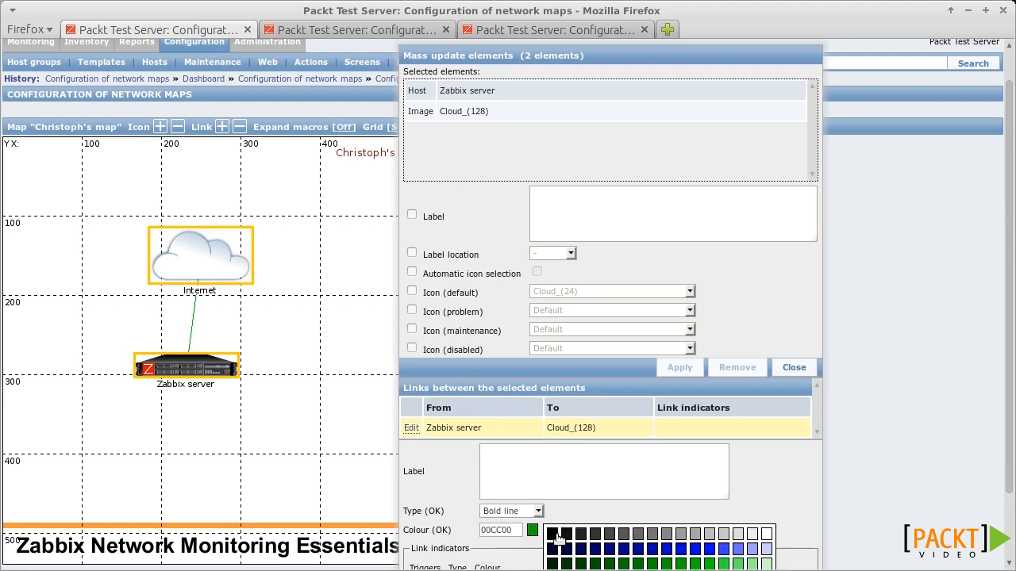
pyautogui.click(697, 556)
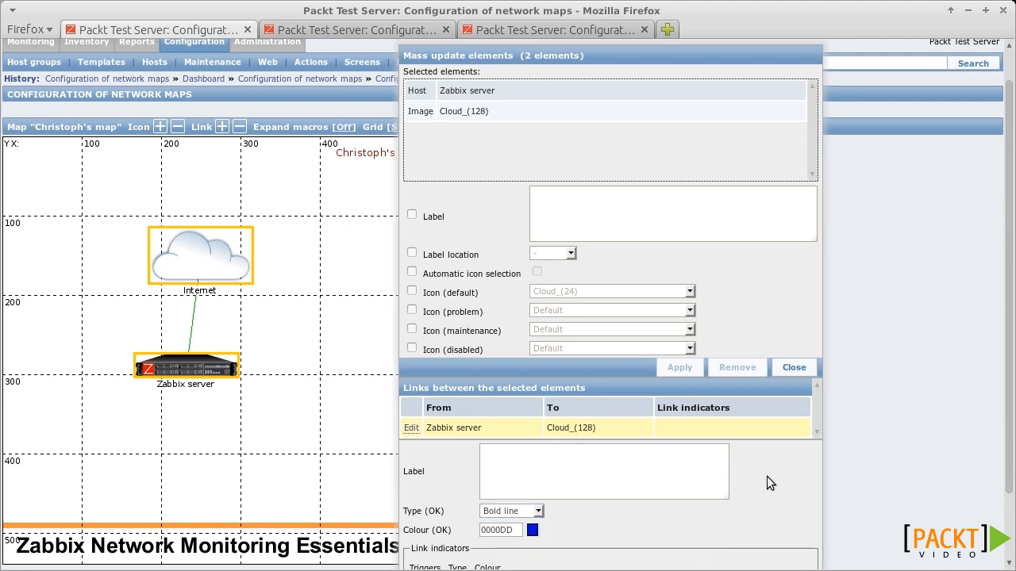
# Step: Add the trigger "Zabbix agent on fry is unreachable for 1 minutes" from the Linux servers group as a link indicator
pyautogui.moveTo(1007, 280); pyautogui.dragTo(1008, 353)
pyautogui.moveTo(412, 490); pyautogui.dragTo(447, 489)
pyautogui.click(454, 504)
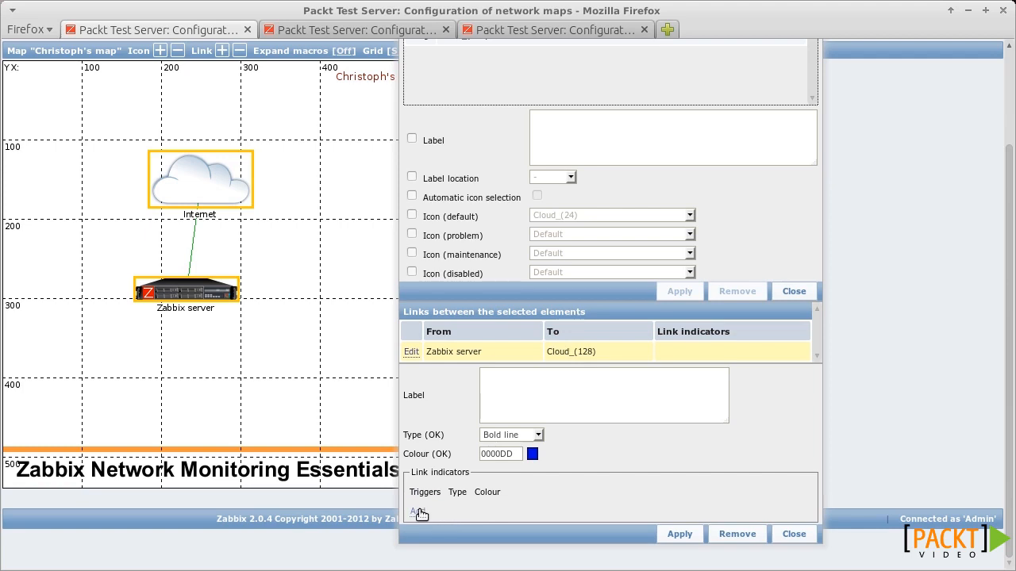
pyautogui.click(419, 513)
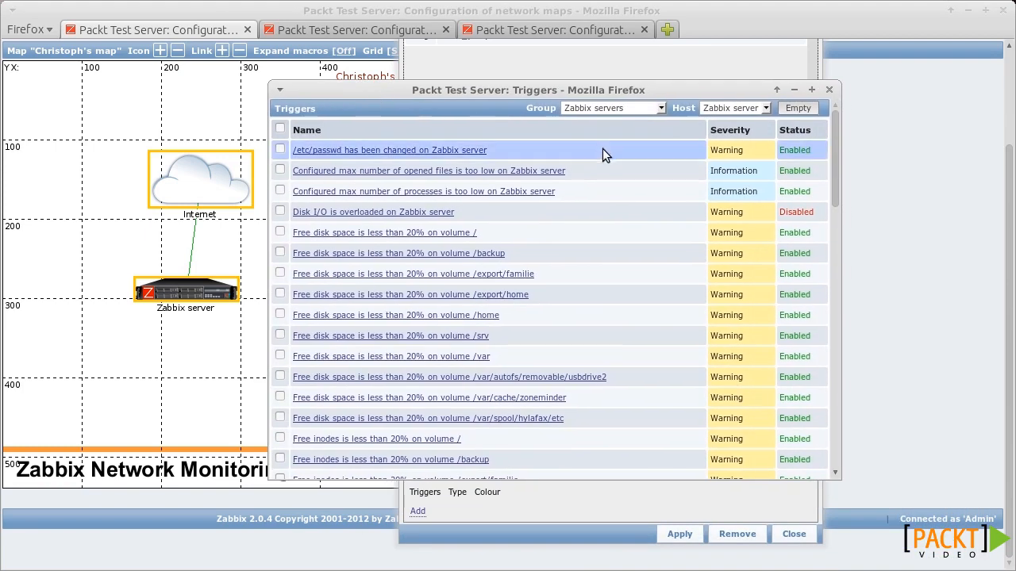
pyautogui.click(611, 108)
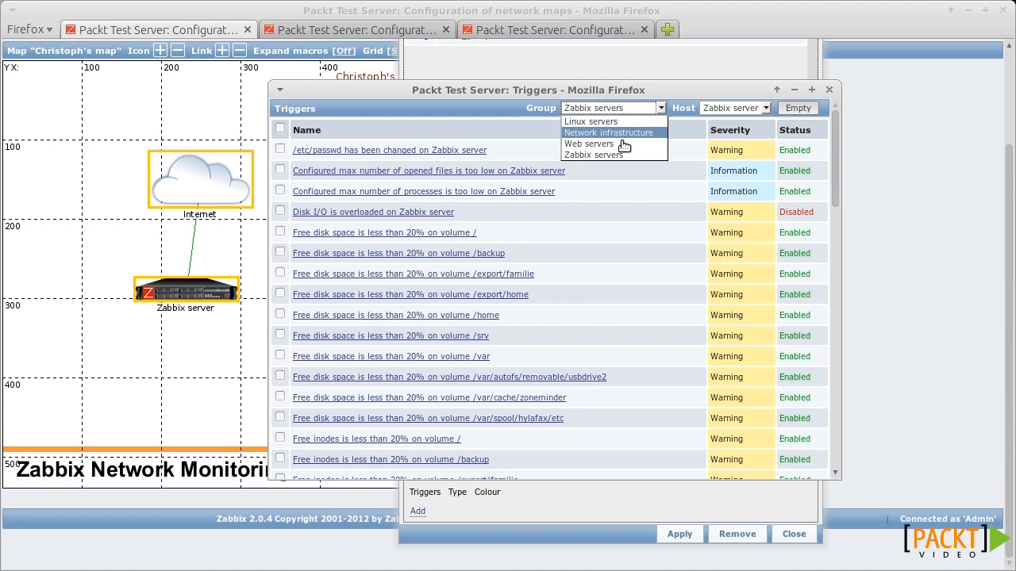
pyautogui.click(619, 120)
pyautogui.click(750, 108)
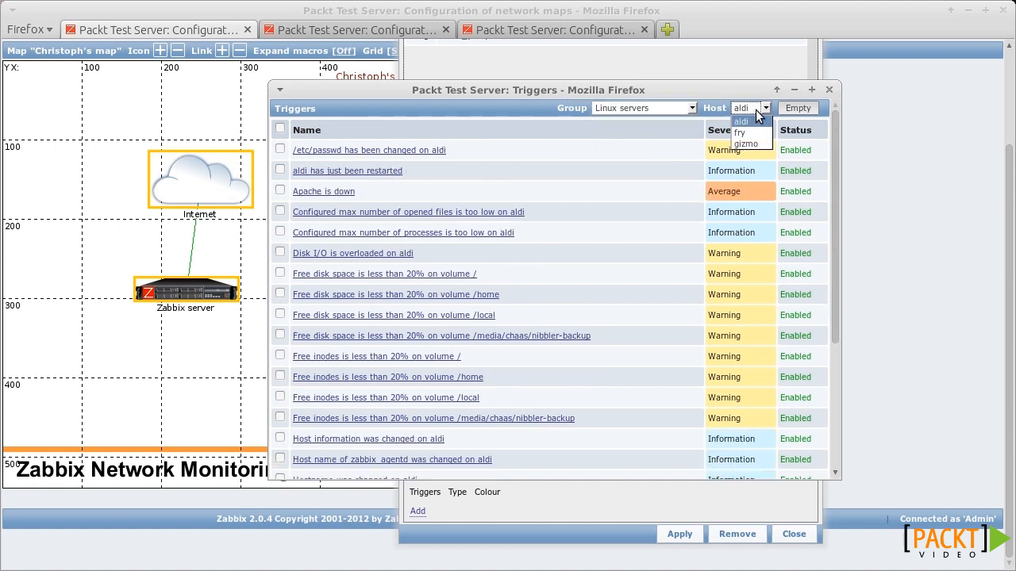
pyautogui.click(750, 141)
pyautogui.scroll(-2, 656, 315)
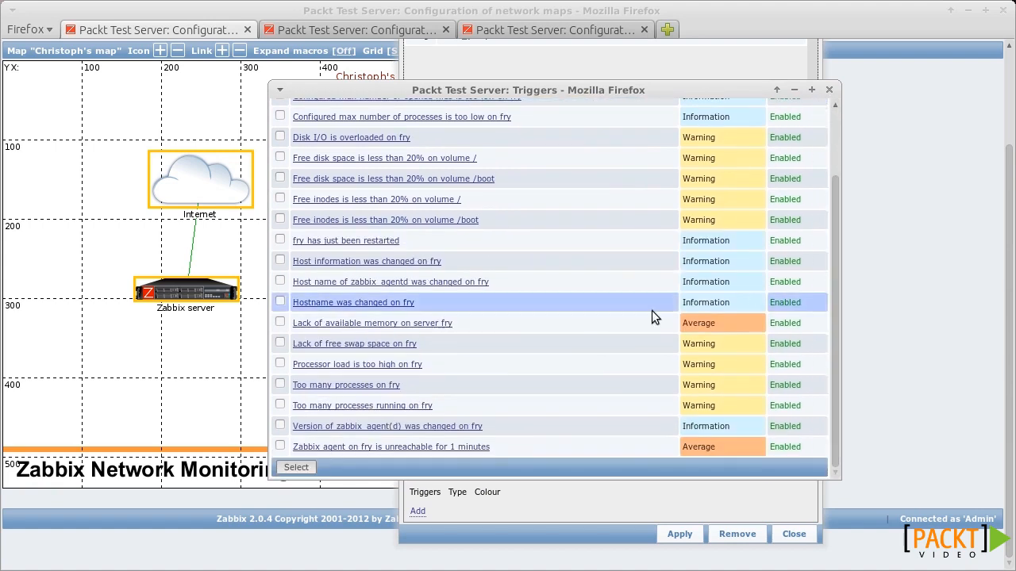
pyautogui.click(280, 446)
pyautogui.click(296, 468)
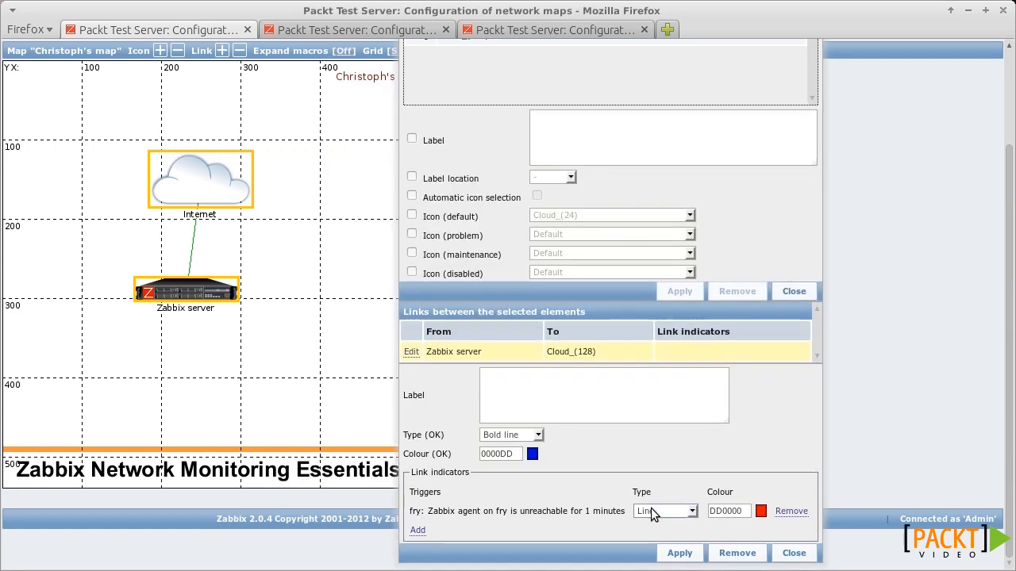
# Step: Set the link indicator's line type to Dashed line, apply the link settings and close the link form
pyautogui.click(651, 513)
pyautogui.click(647, 559)
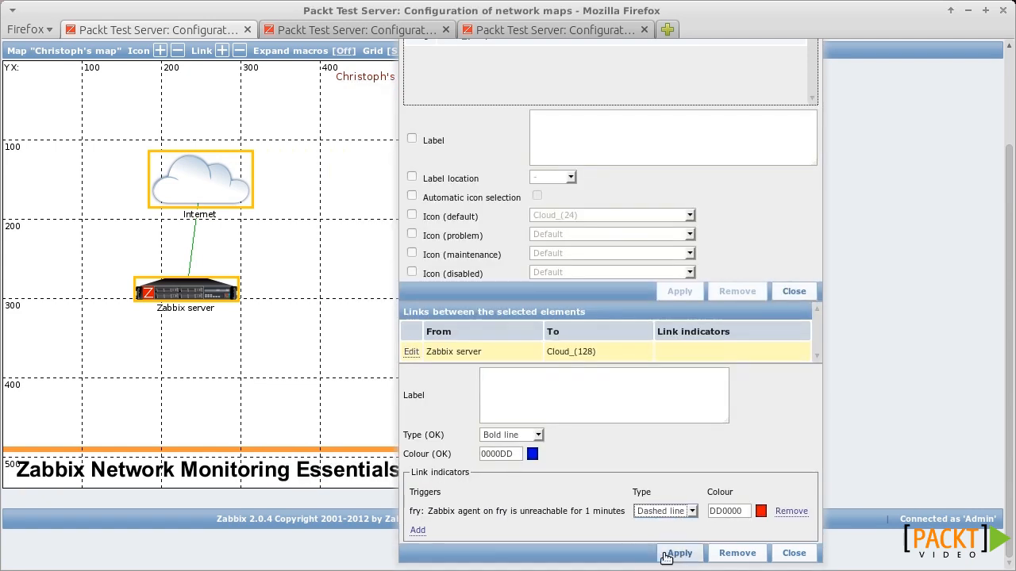
pyautogui.click(679, 553)
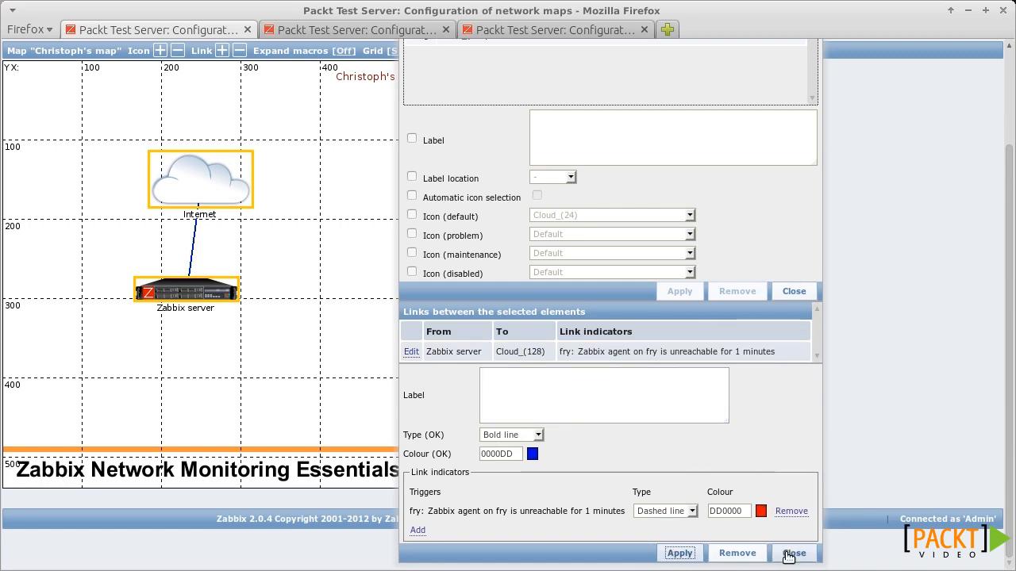
pyautogui.click(791, 554)
# Step: Add another element to the map and set its type to Host group
pyautogui.scroll(3, 1008, 302)
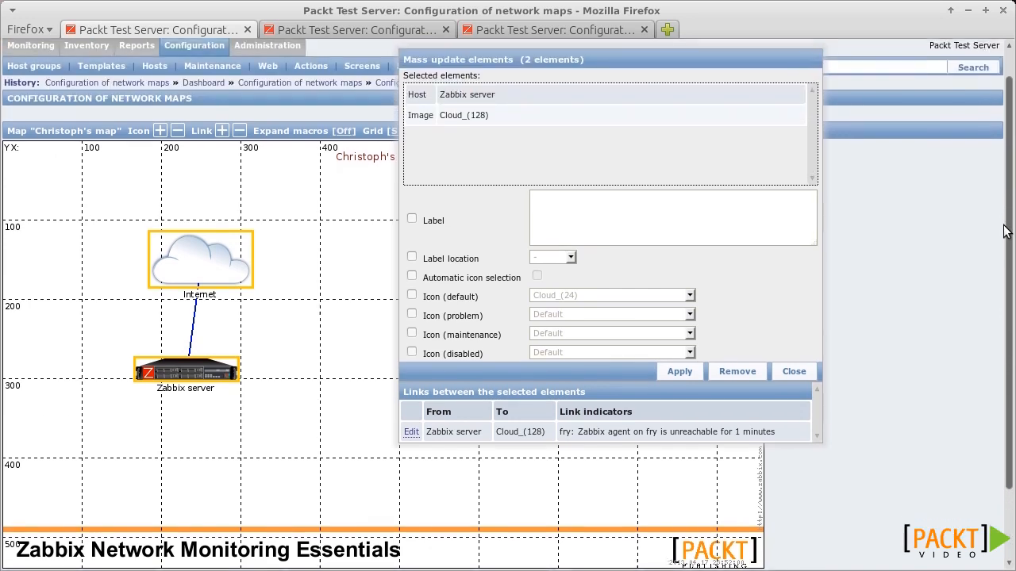
pyautogui.click(159, 152)
pyautogui.click(87, 191)
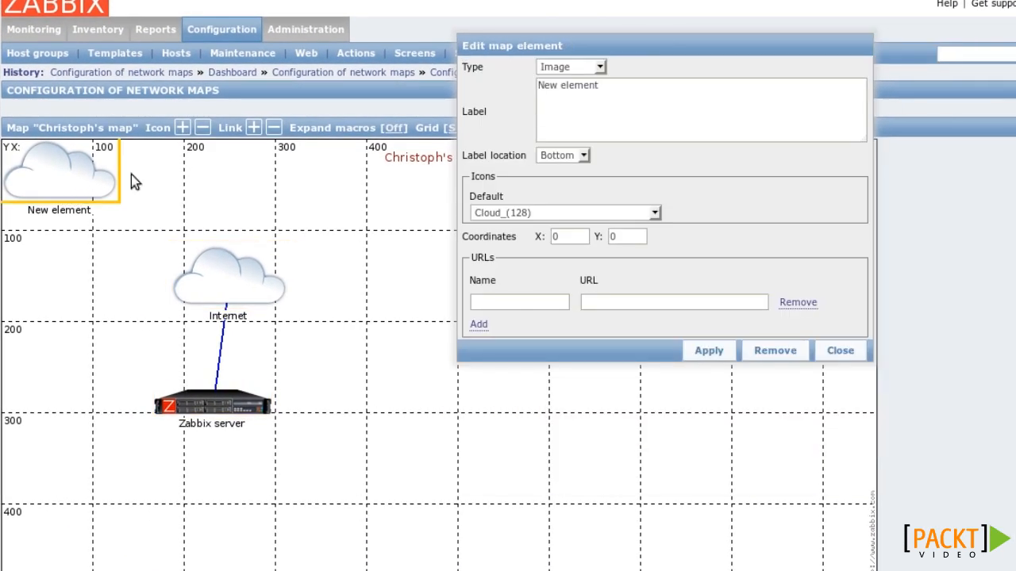
pyautogui.click(576, 67)
pyautogui.click(567, 119)
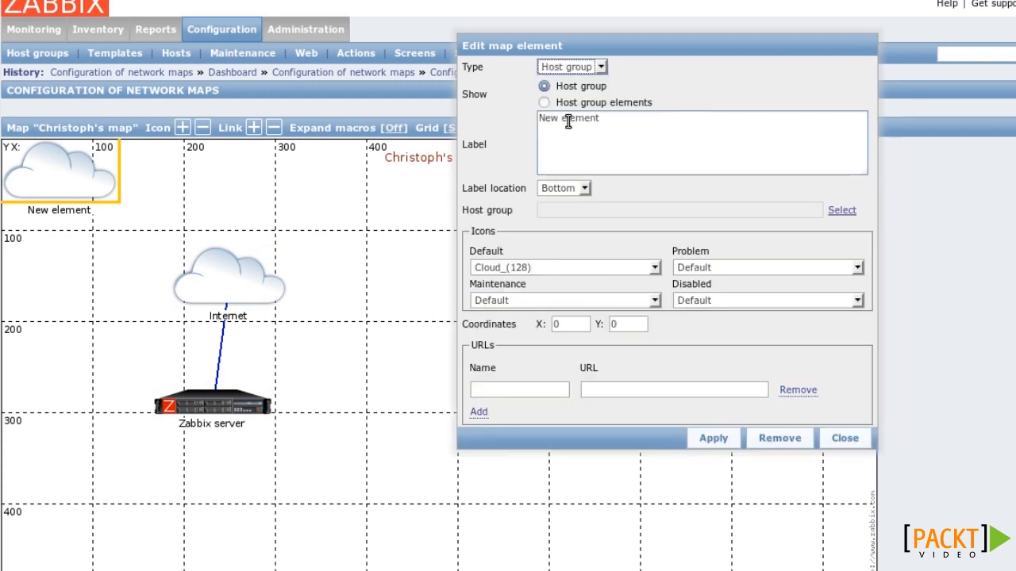
pyautogui.moveTo(552, 85); pyautogui.dragTo(603, 93)
pyautogui.click(628, 85)
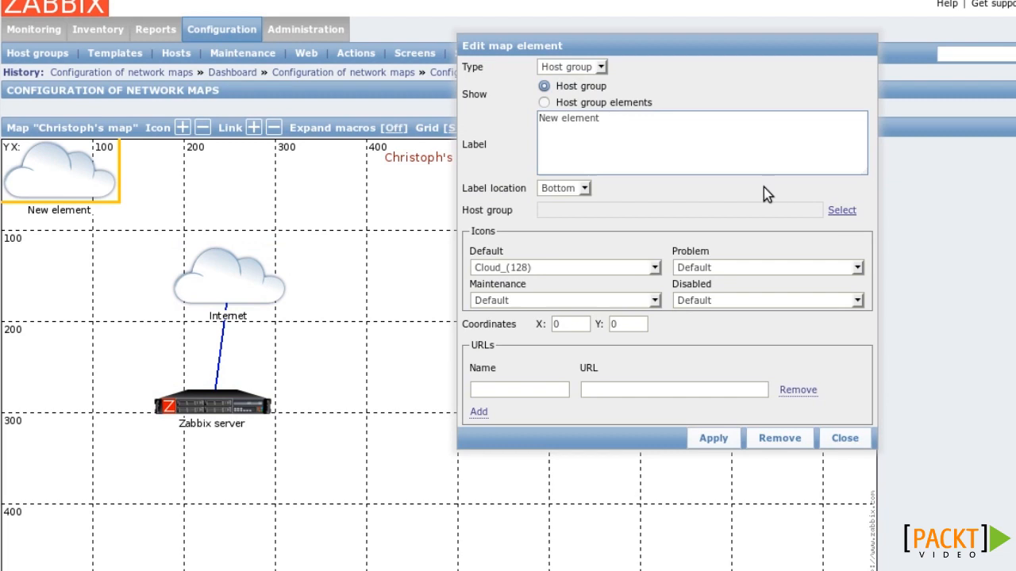
# Step: Assign the Web servers host group to the new element, apply the change and close its properties
pyautogui.click(841, 210)
pyautogui.click(646, 349)
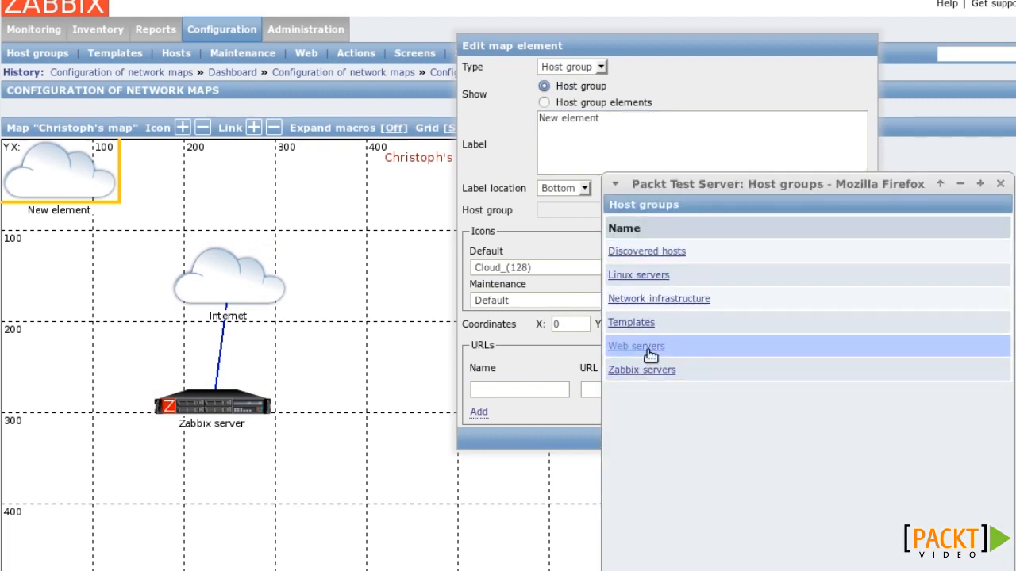
pyautogui.click(713, 438)
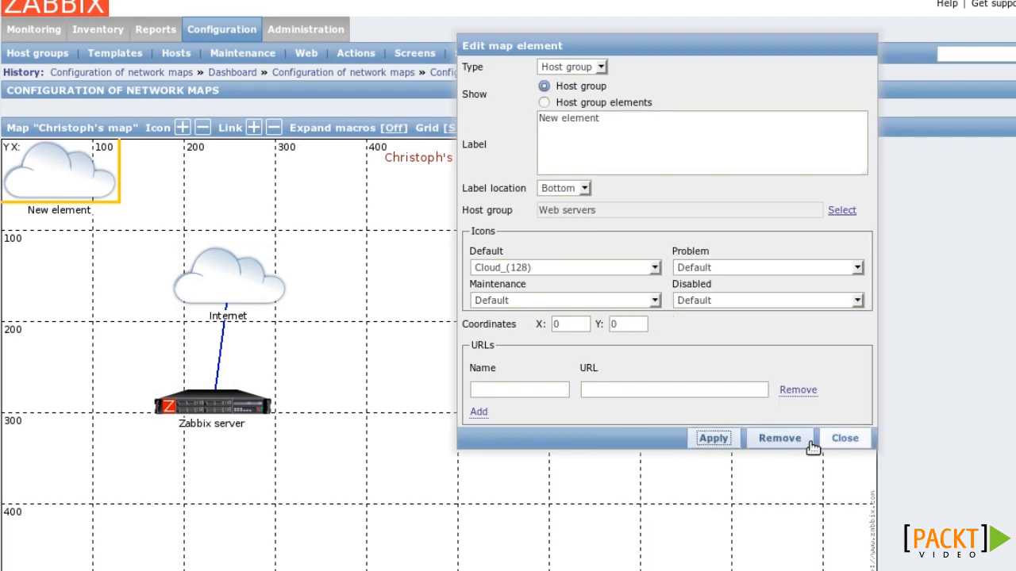
pyautogui.click(840, 439)
# Step: Save the map, return to the map list, and view the finished map in the monitoring section
pyautogui.click(684, 129)
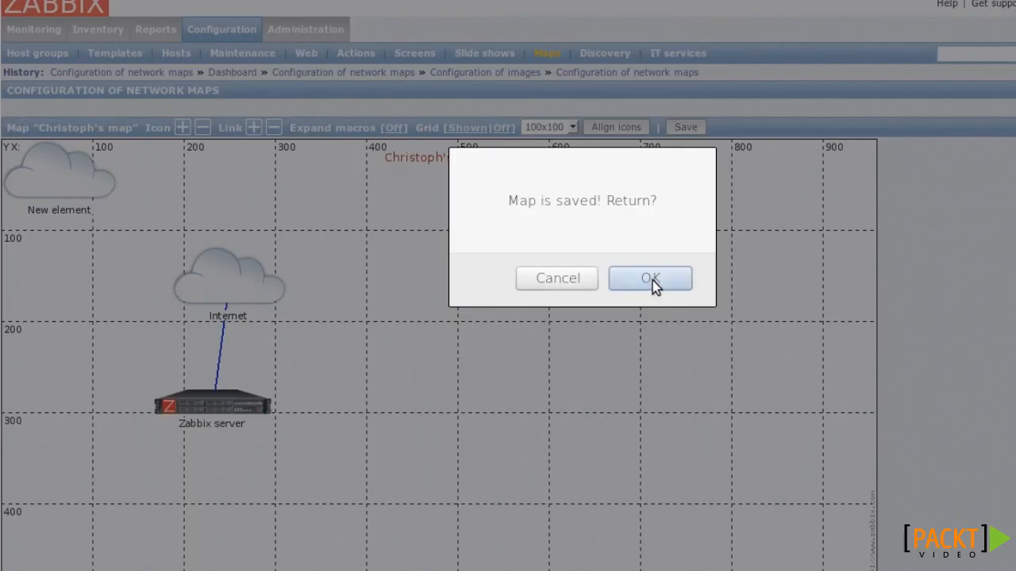
pyautogui.click(651, 279)
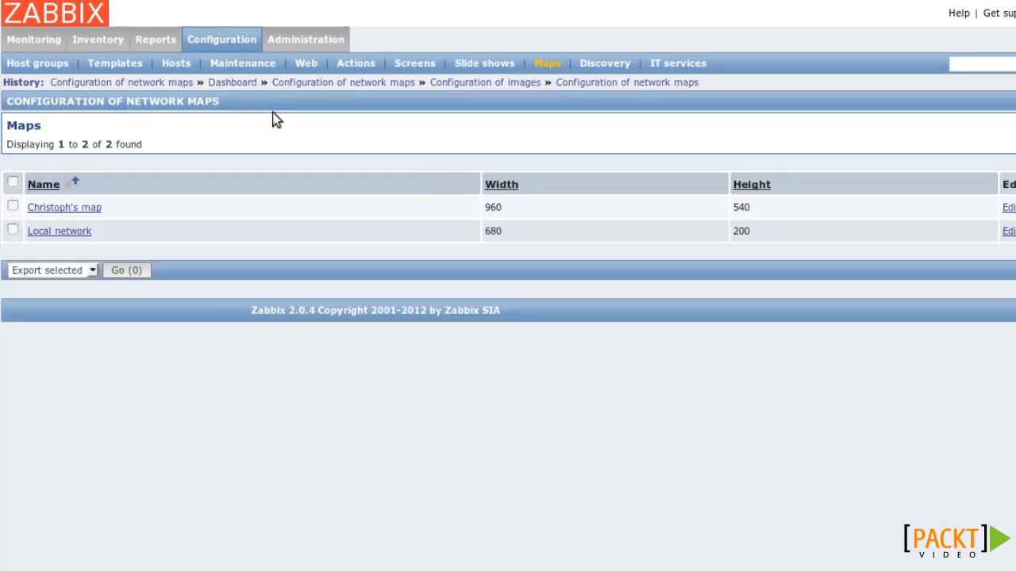
pyautogui.moveTo(15, 39)
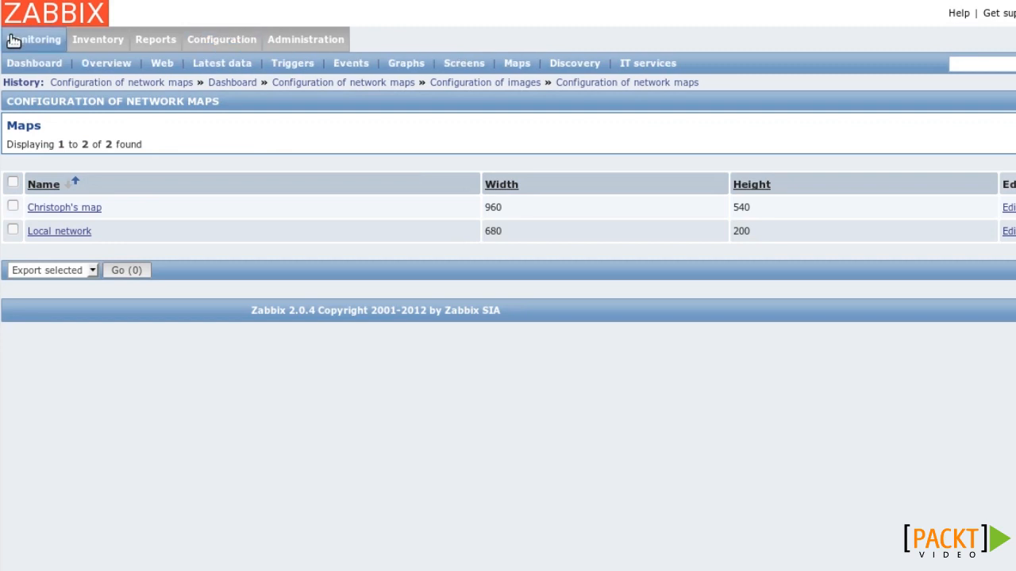
pyautogui.click(517, 65)
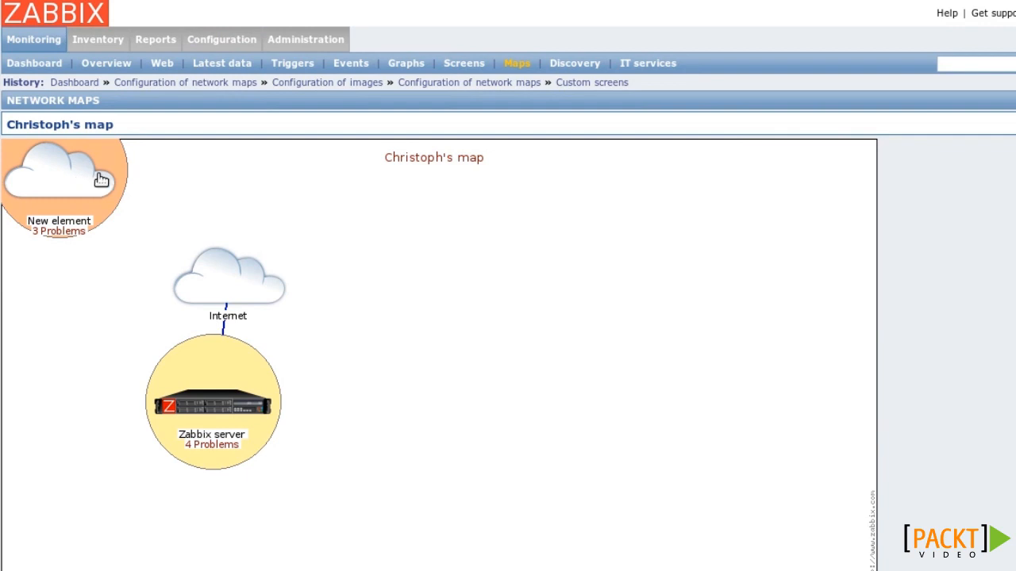
# Step: Reopen the map for editing and make the Web servers element show host group elements in a custom 200x200 area, applying the change
pyautogui.moveTo(243, 40)
pyautogui.click(550, 65)
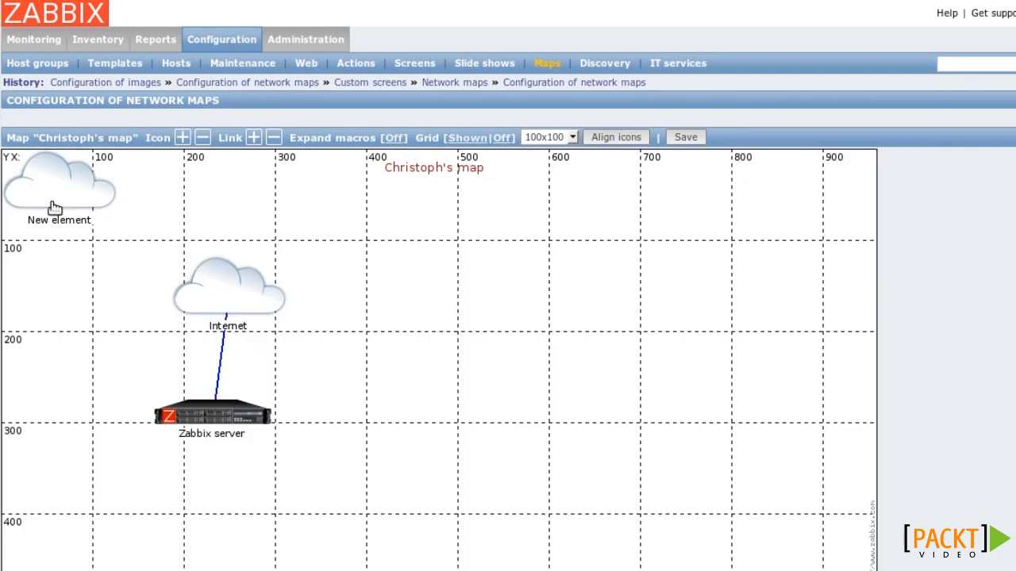
pyautogui.click(49, 203)
pyautogui.click(544, 113)
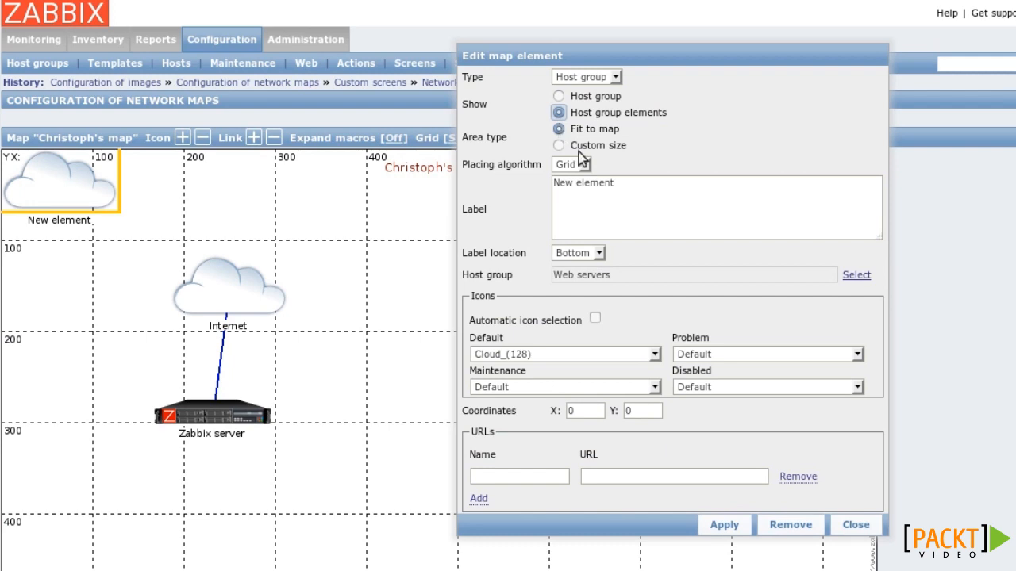
pyautogui.click(557, 146)
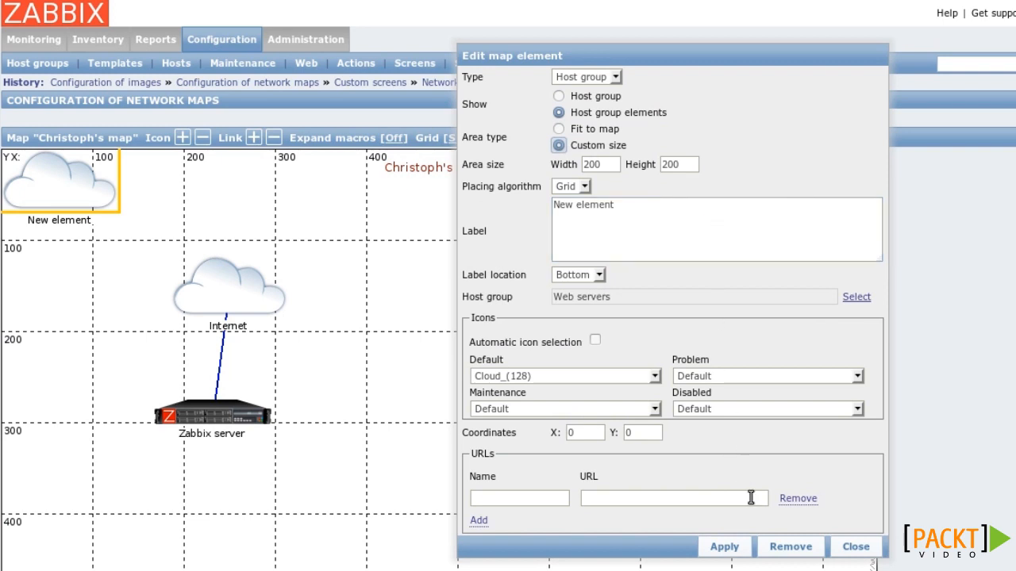
pyautogui.click(723, 547)
pyautogui.click(856, 547)
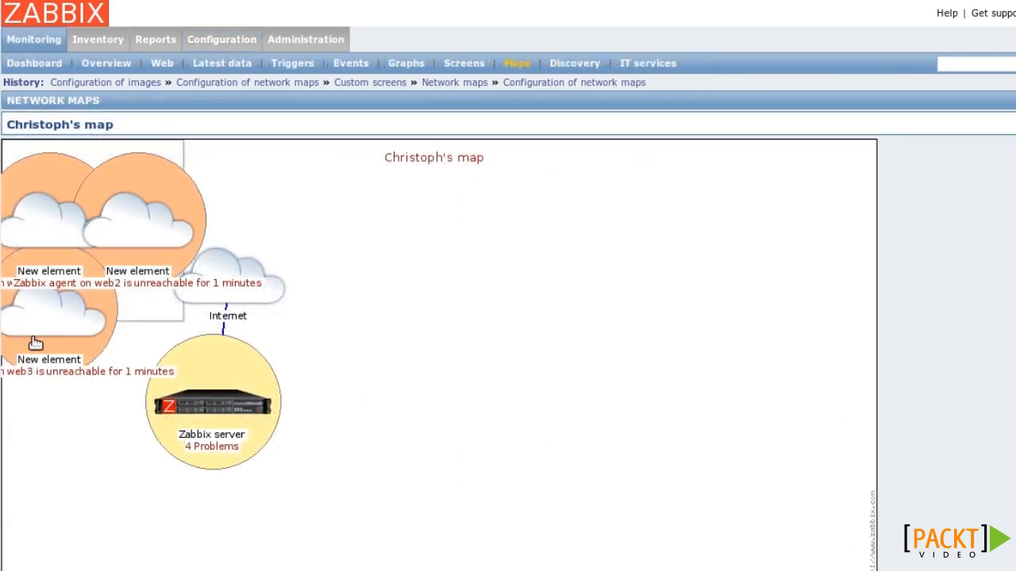
# Step: Reopen the map for editing, add a new element at about X 381, Y 175, and set its type to Trigger
pyautogui.click(305, 86)
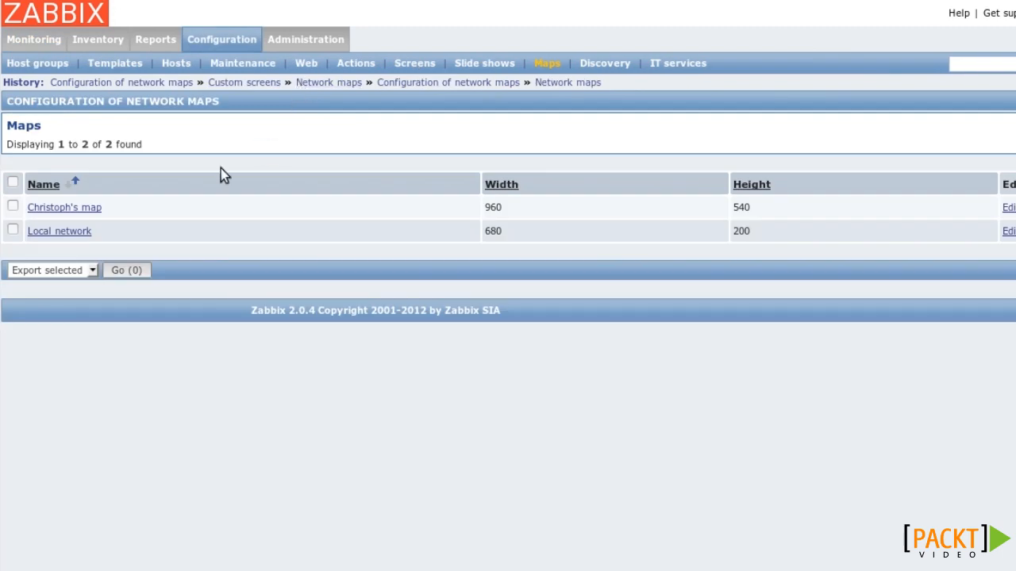
pyautogui.click(91, 208)
pyautogui.click(182, 138)
pyautogui.moveTo(59, 181); pyautogui.dragTo(395, 355)
pyautogui.click(395, 355)
pyautogui.click(573, 76)
pyautogui.click(574, 119)
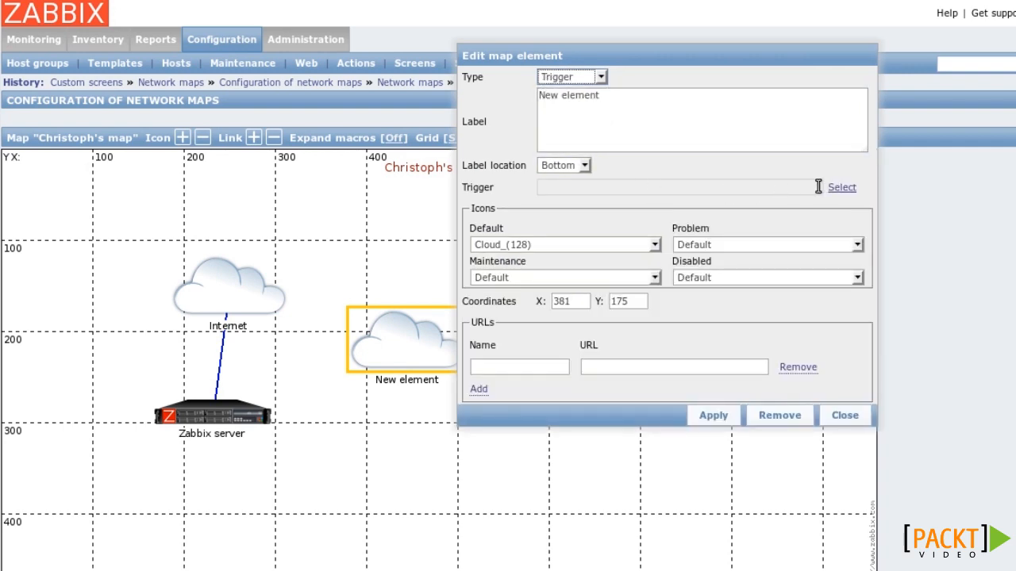
# Step: Assign the Zabbix servers group's trigger "Processor load is too high on Zabbix server" to the new element
pyautogui.click(833, 187)
pyautogui.moveTo(784, 165); pyautogui.dragTo(623, 76)
pyautogui.click(603, 97)
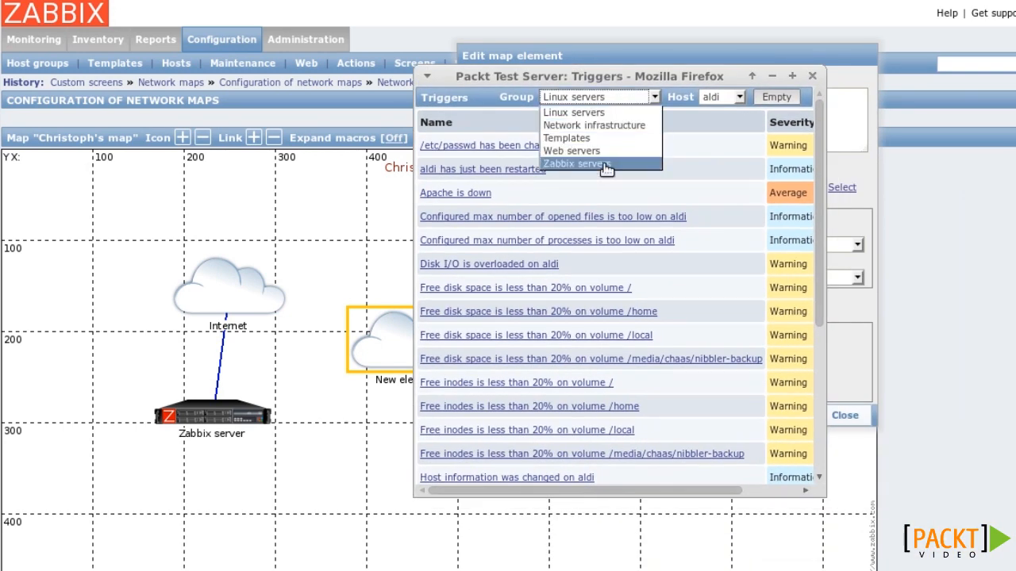
pyautogui.click(607, 162)
pyautogui.scroll(-15, 803, 147)
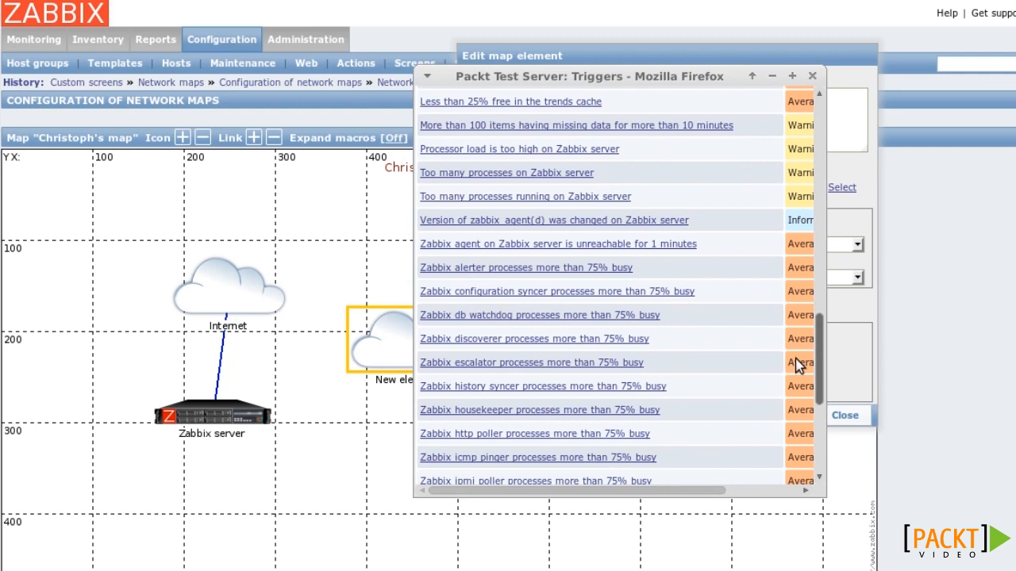
pyautogui.click(519, 148)
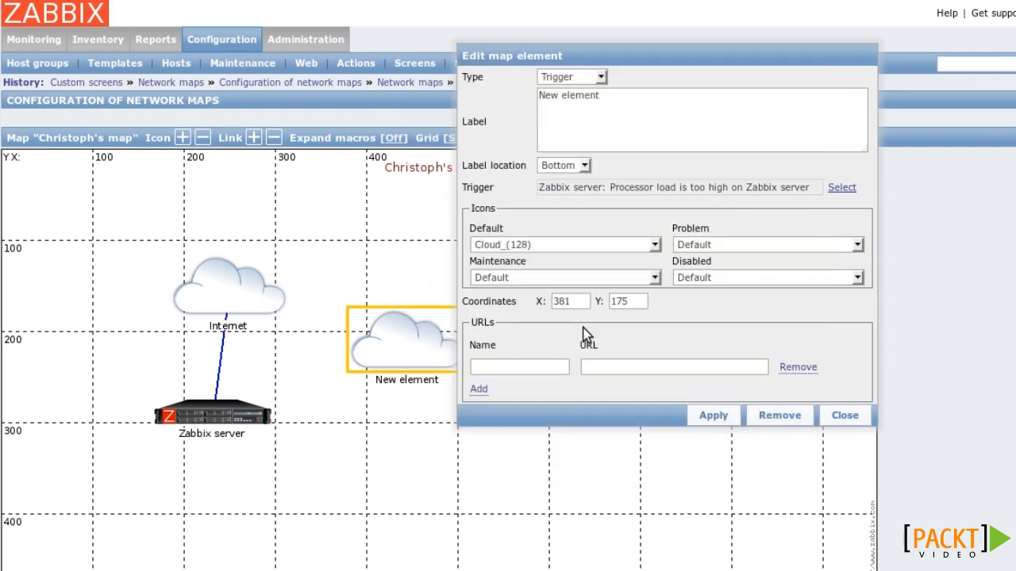
# Step: Set the trigger element's default icon to Server_(24) and apply the change
pyautogui.click(587, 251)
pyautogui.moveTo(654, 286); pyautogui.dragTo(650, 445)
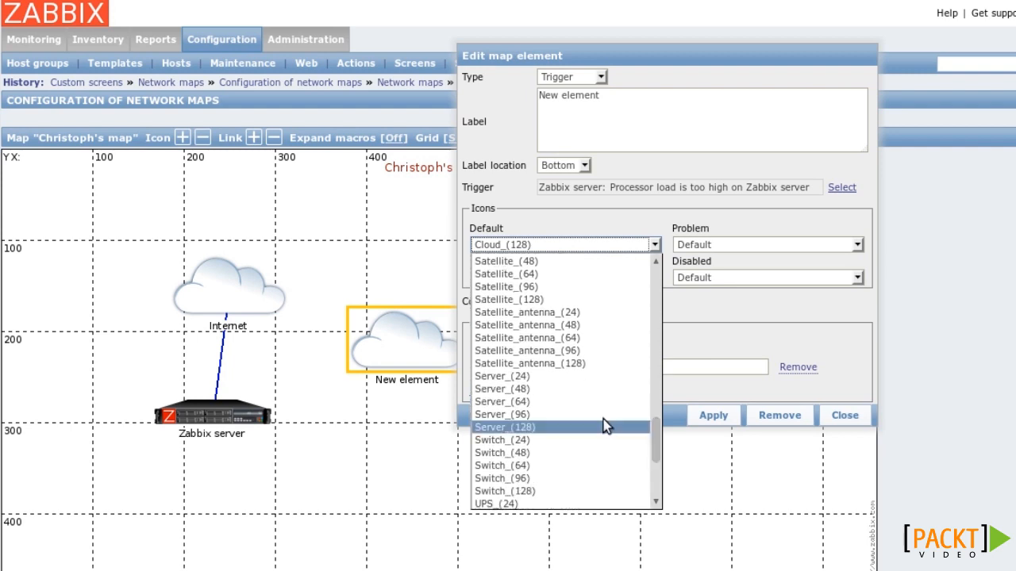
pyautogui.click(514, 377)
pyautogui.click(709, 416)
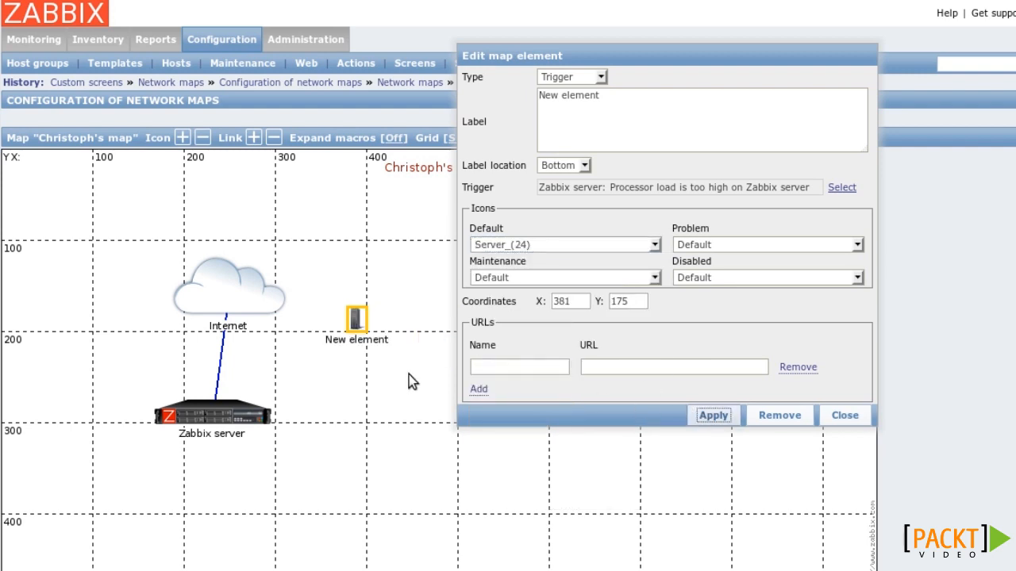
# Step: Label the trigger element CPU, apply the change, and move it beside the Zabbix server at about X 130, Y 271
pyautogui.tripleClick(655, 114)
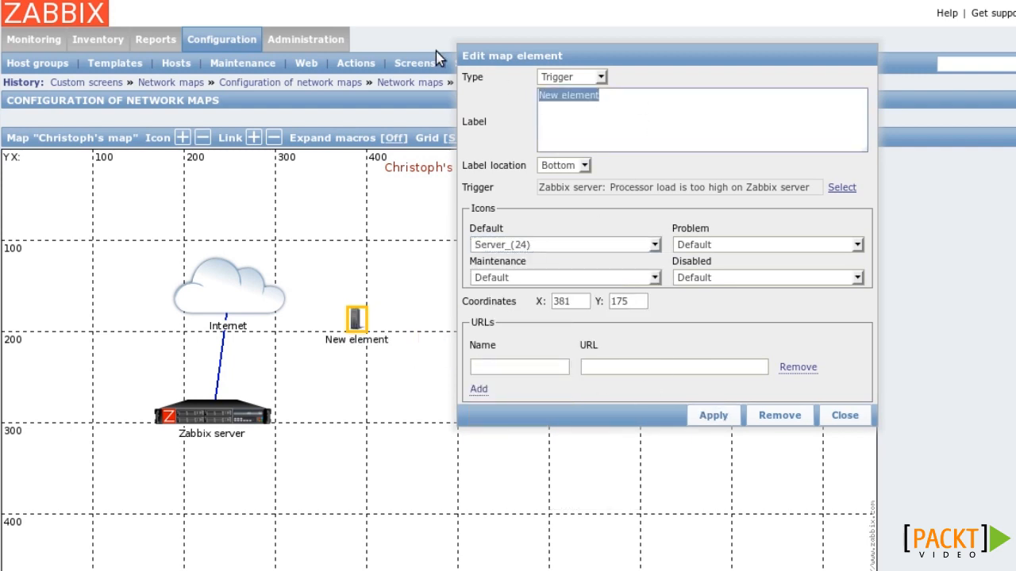
pyautogui.write('CPU')
pyautogui.click(707, 417)
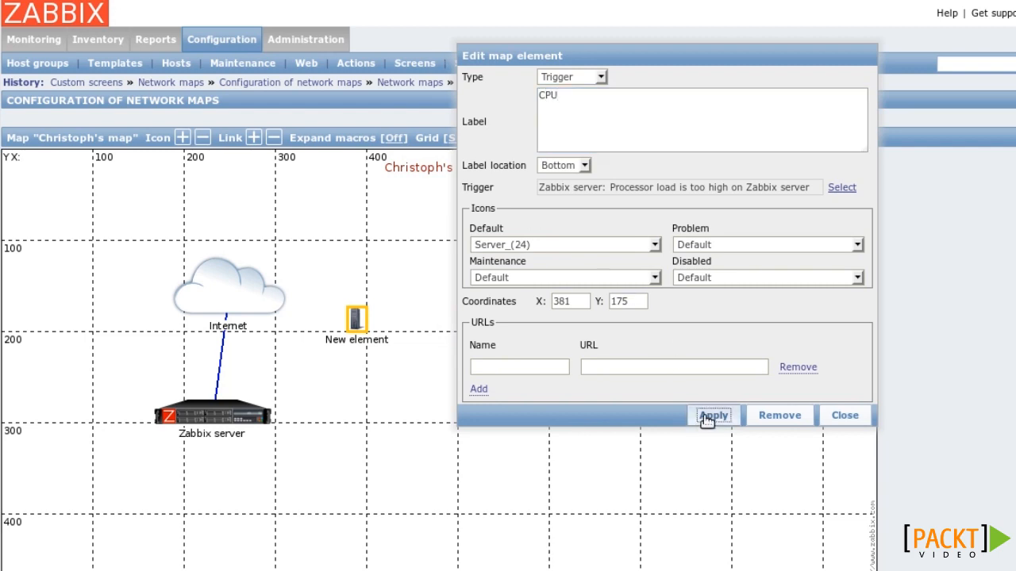
pyautogui.moveTo(357, 320); pyautogui.dragTo(127, 408)
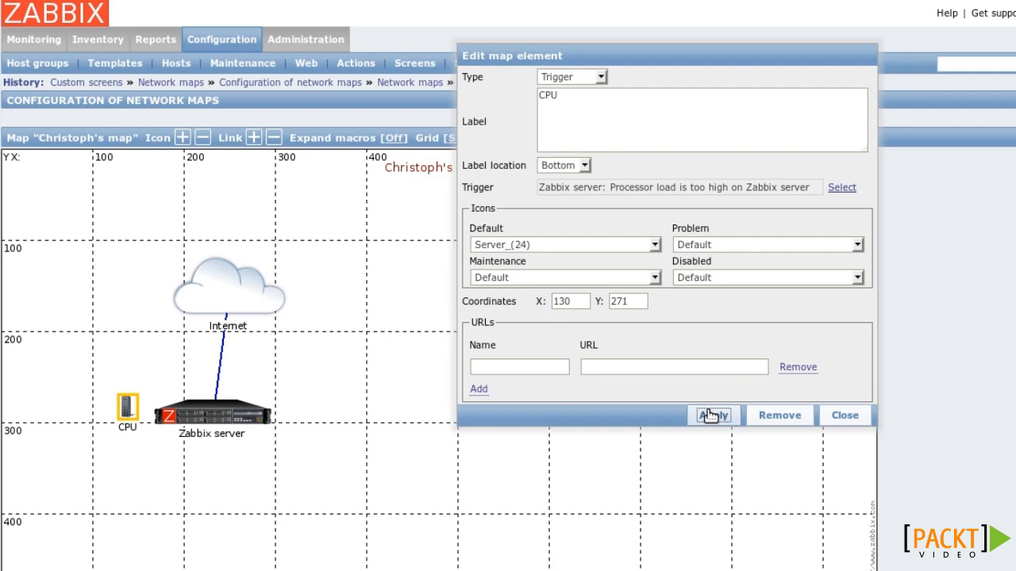
# Step: Add another element to the map at about X 408, Y 362 and set its type to Map
pyautogui.click(182, 137)
pyautogui.moveTo(26, 187); pyautogui.dragTo(396, 515)
pyautogui.click(560, 77)
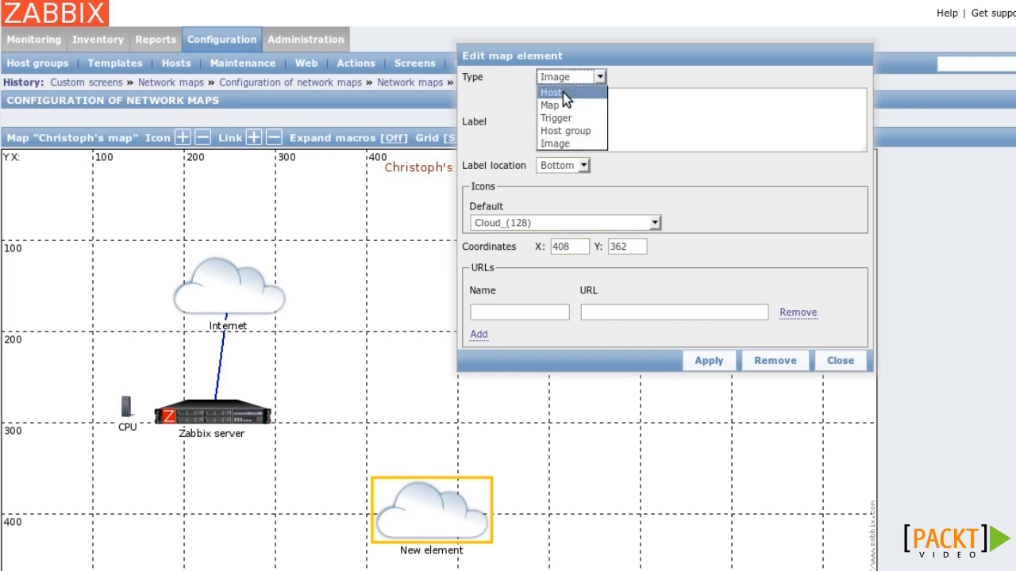
pyautogui.click(565, 105)
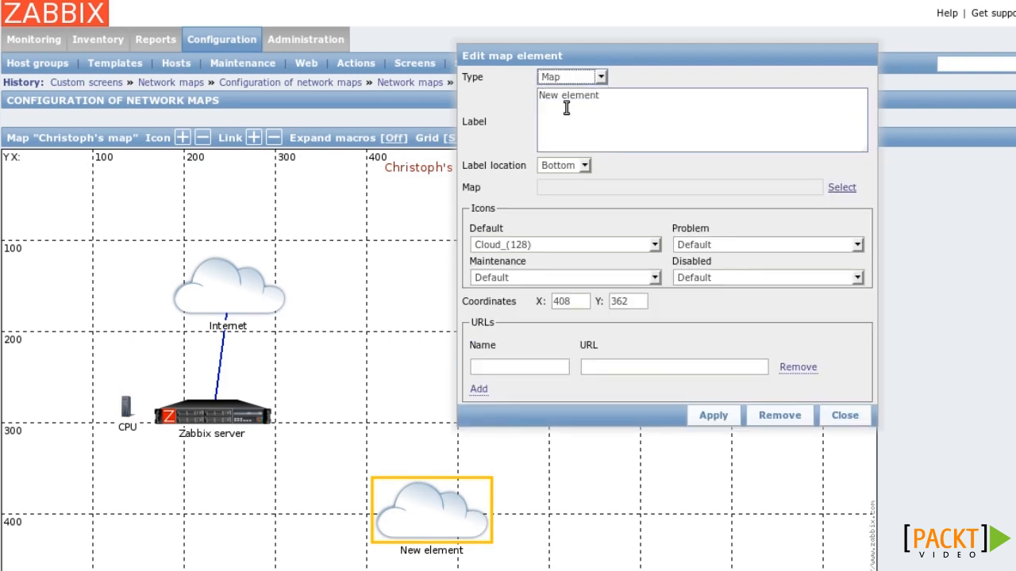
# Step: Assign the Local network map to the new element, apply the change and close its properties
pyautogui.click(841, 189)
pyautogui.click(643, 251)
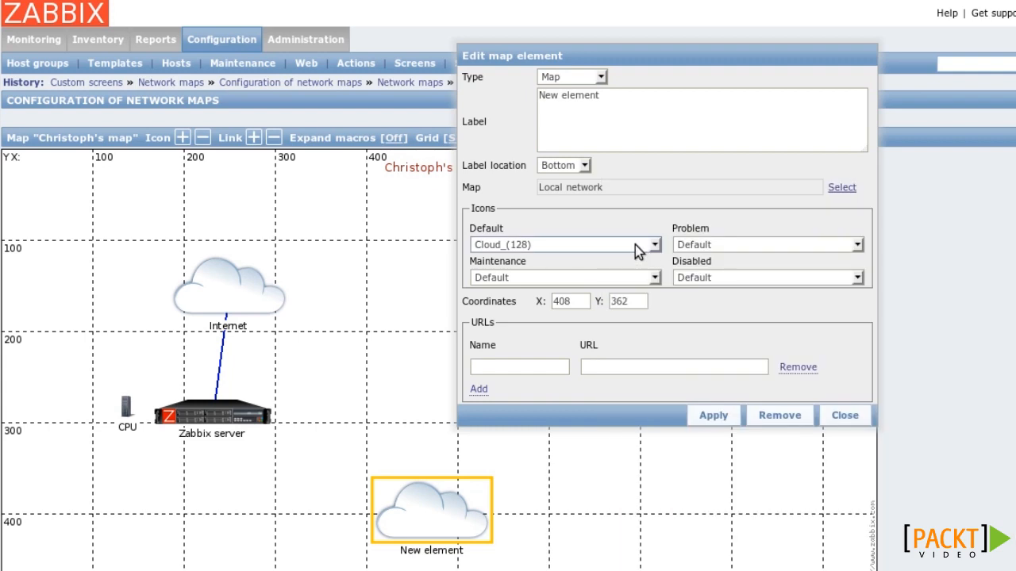
pyautogui.click(712, 415)
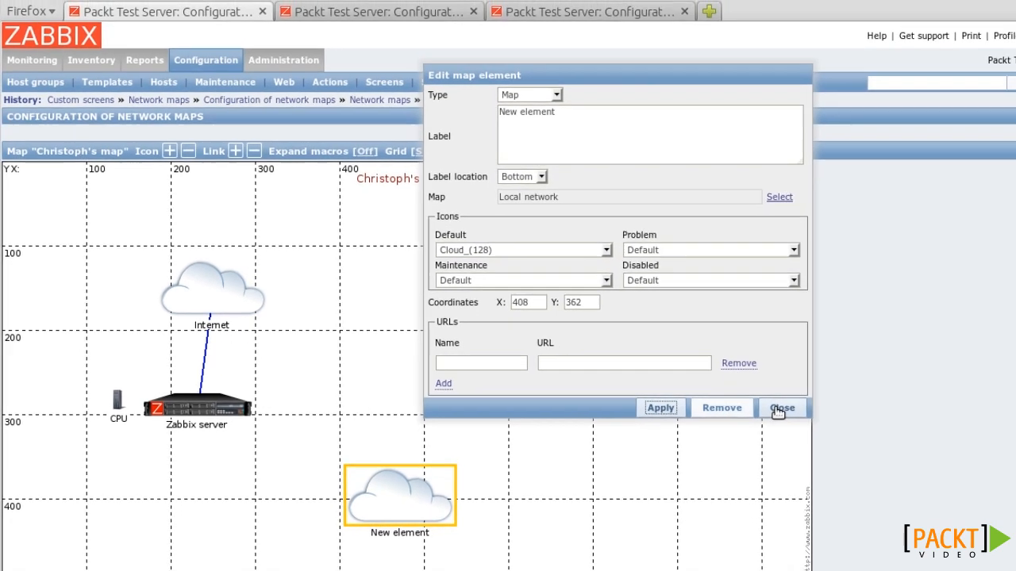
pyautogui.click(844, 415)
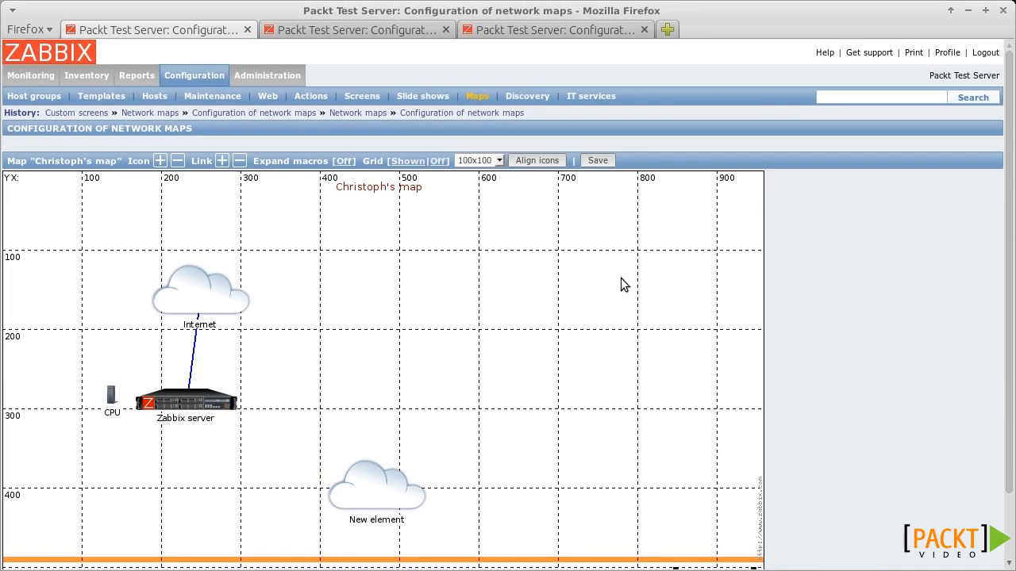